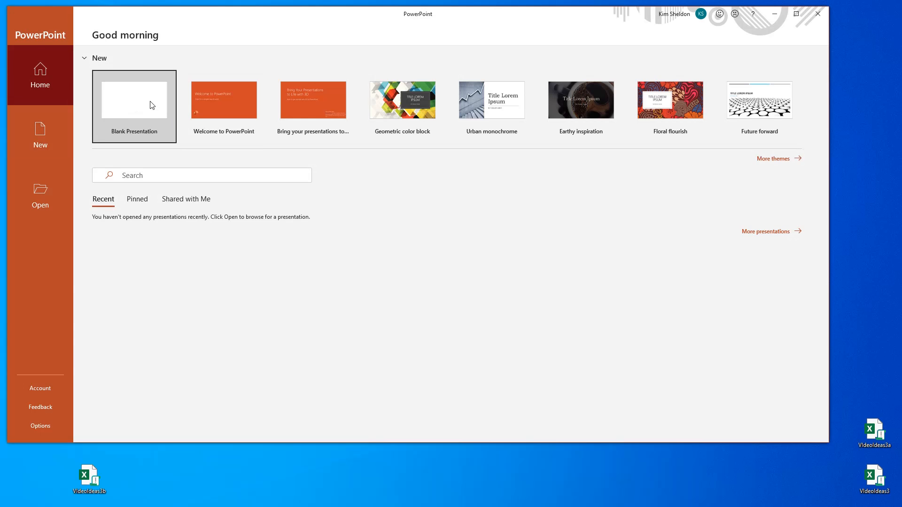
- Create a blank presentation, delete the title and subtitle placeholders from its slide, and enlarge the window
left_click(152, 105)
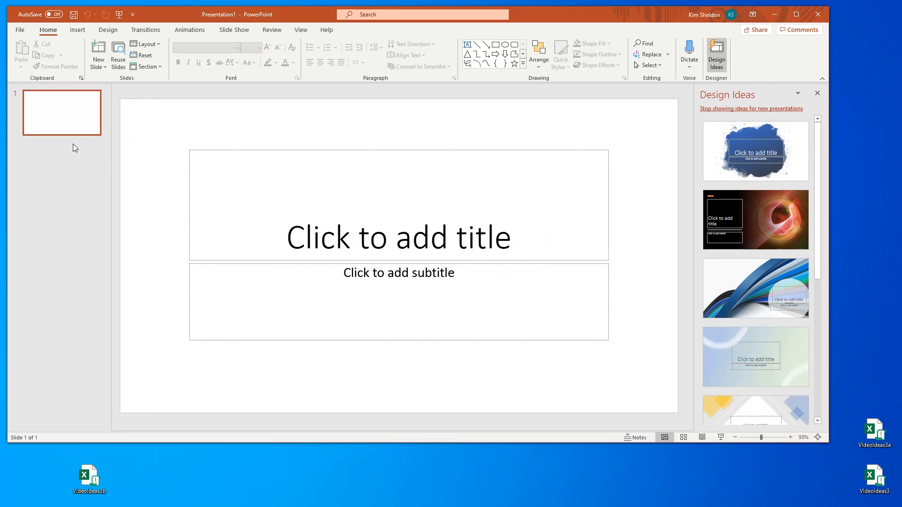
left_click_drag(175, 128, 649, 366)
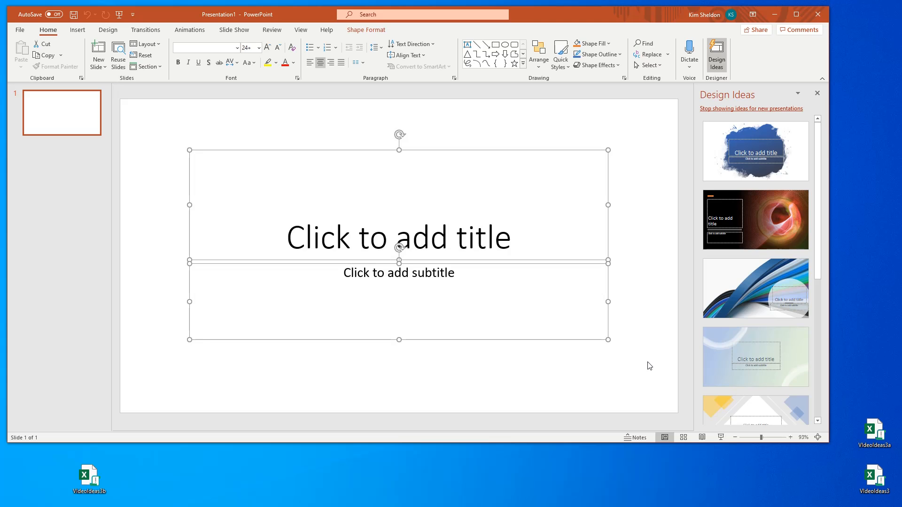
key("Delete")
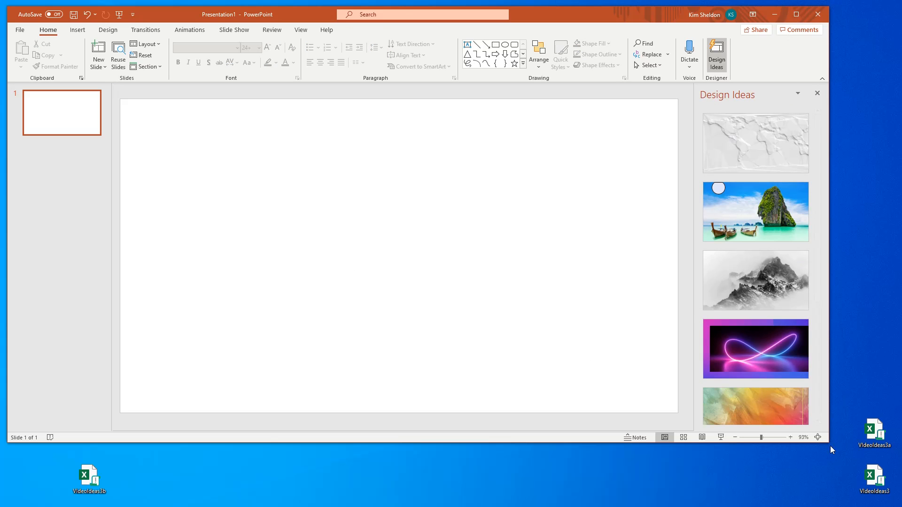
left_click_drag(827, 444, 893, 489)
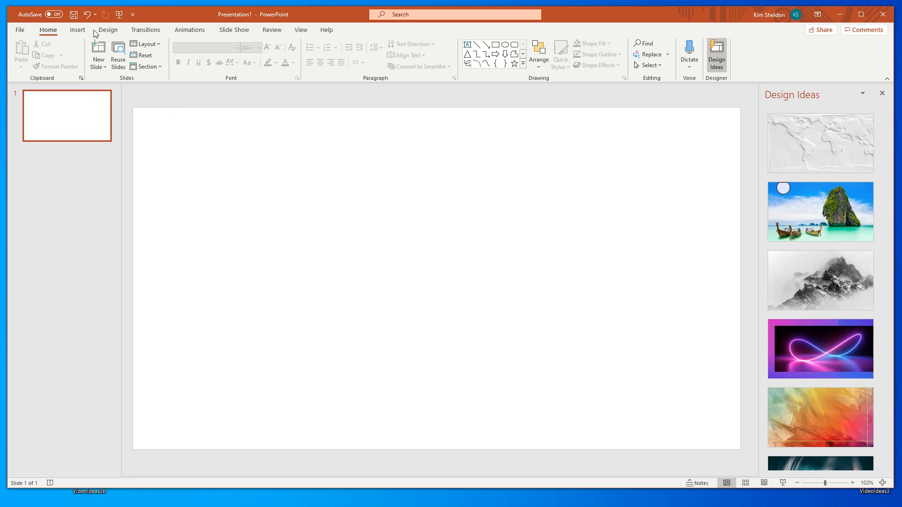
- Search the stock icons for "ball" and insert the solid black basketball icon on the slide
left_click(77, 30)
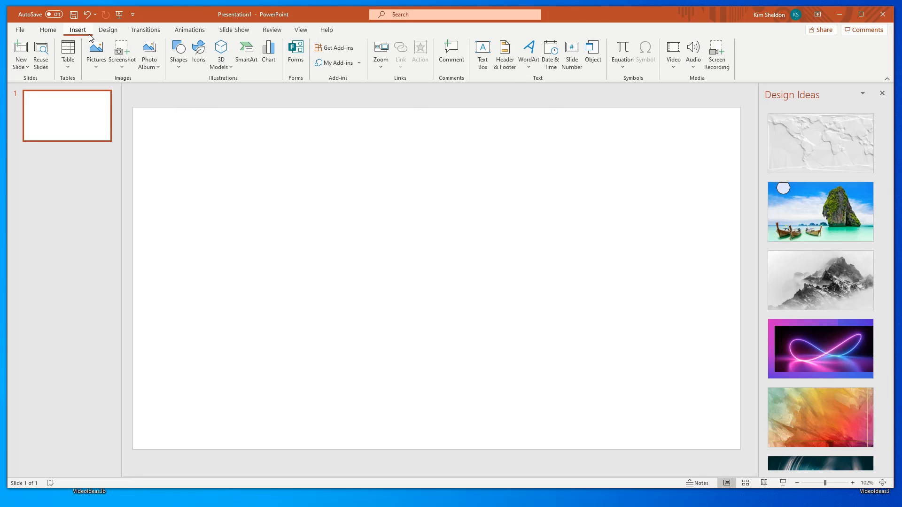
left_click(97, 54)
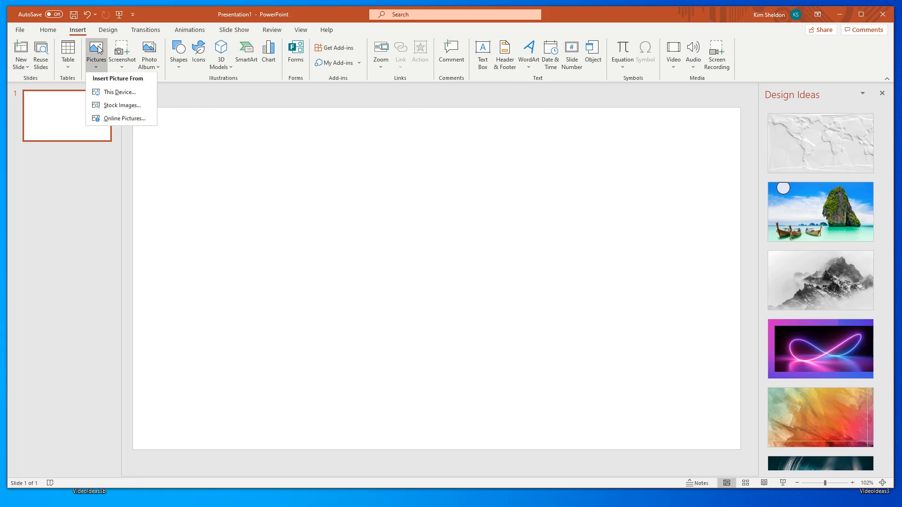
left_click(111, 112)
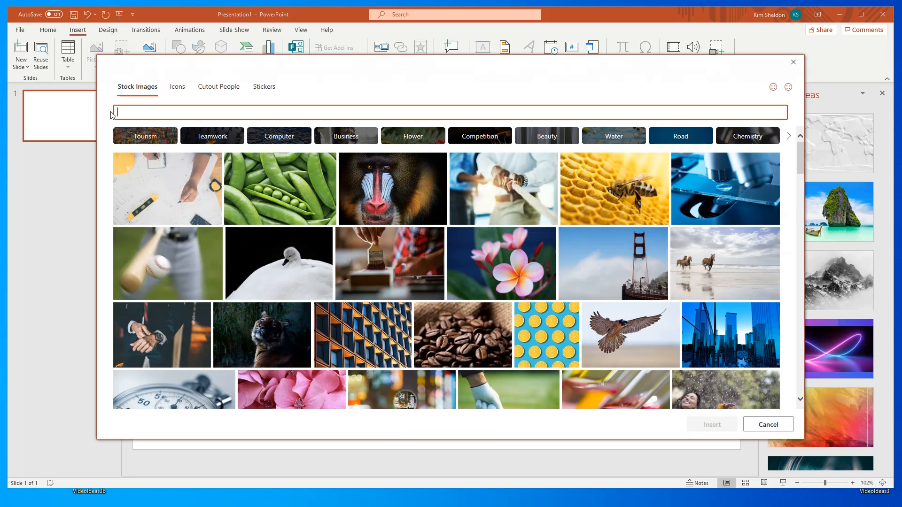
left_click(179, 88)
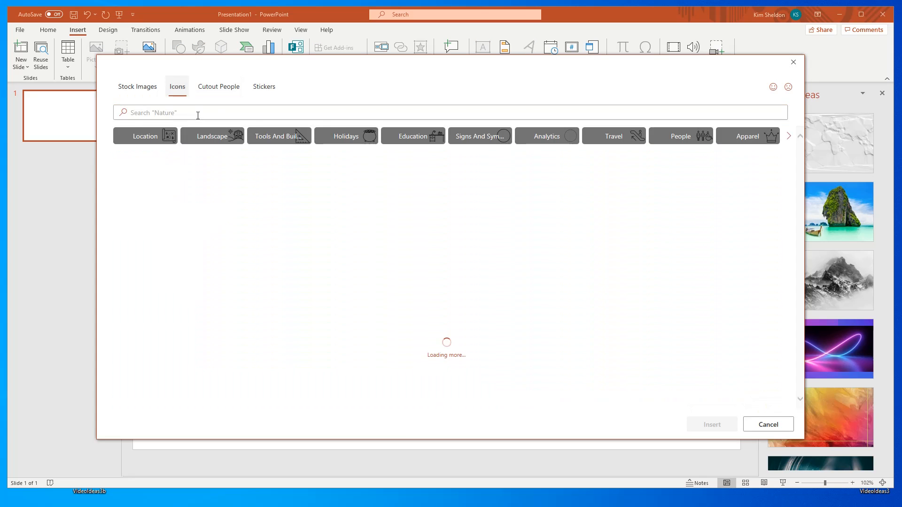
left_click(198, 115)
type("ba")
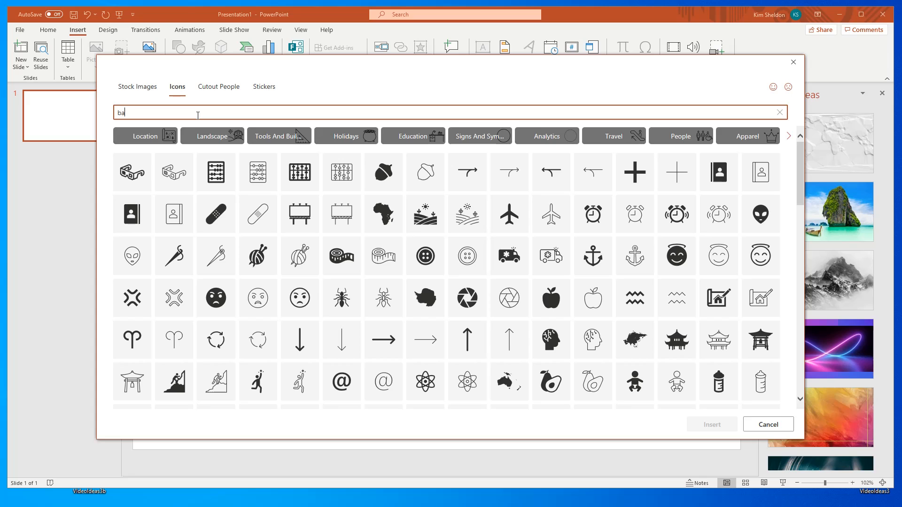
type("ll")
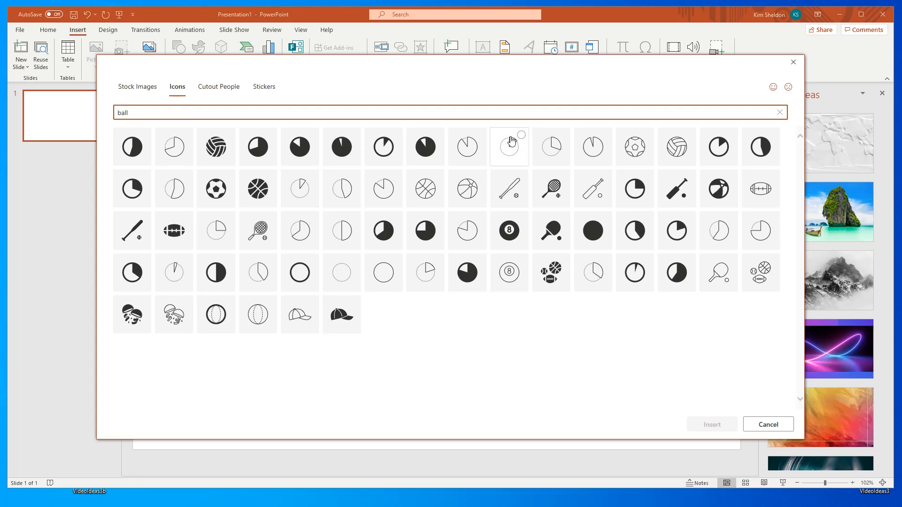
left_click(259, 200)
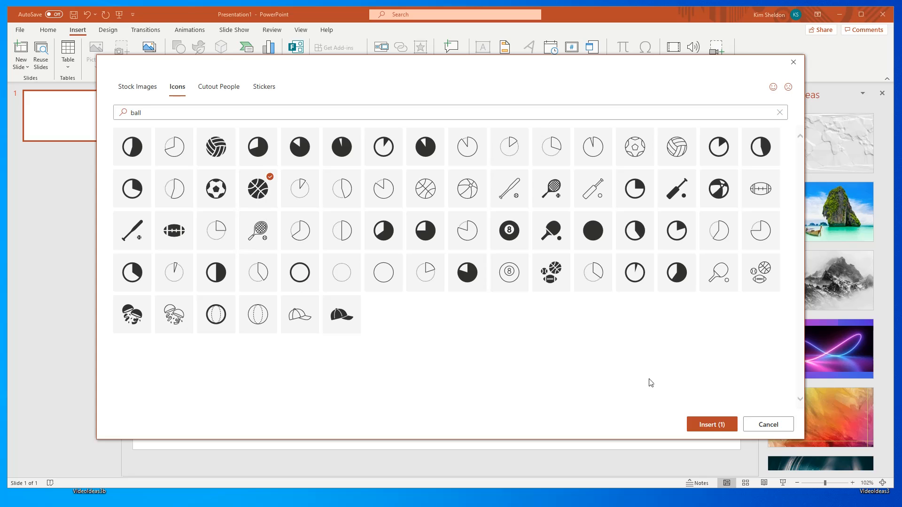
left_click(717, 423)
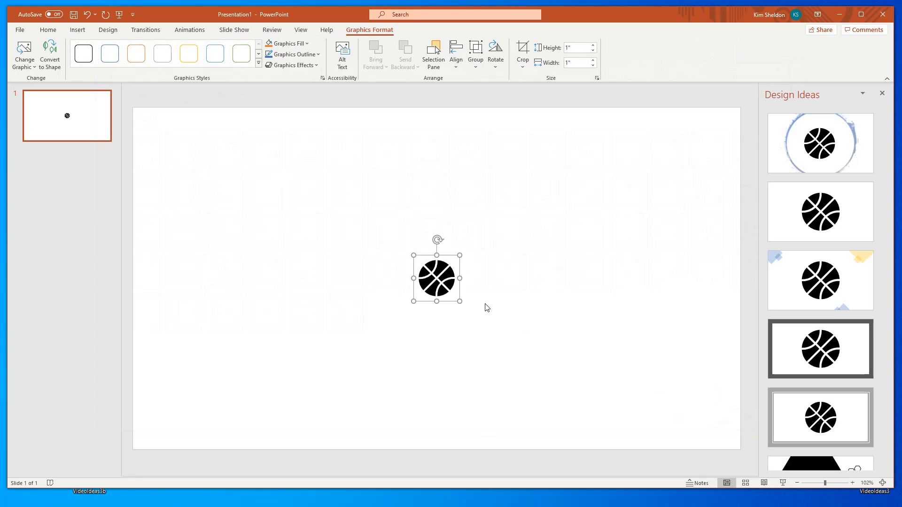
- Enlarge the basketball icon to fill most of the slide's height and place it left of the slide's centre
left_click_drag(462, 257, 546, 138)
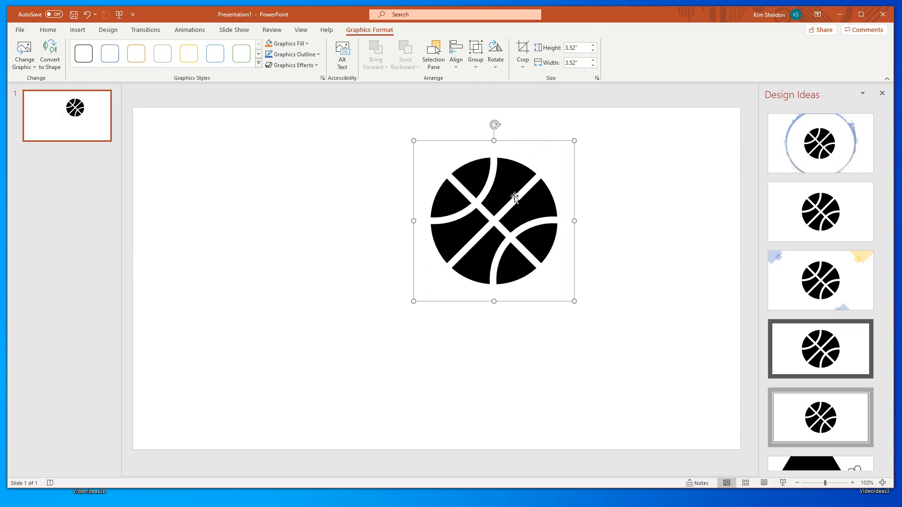
left_click_drag(502, 197, 313, 286)
left_click_drag(382, 226, 445, 134)
left_click(551, 210)
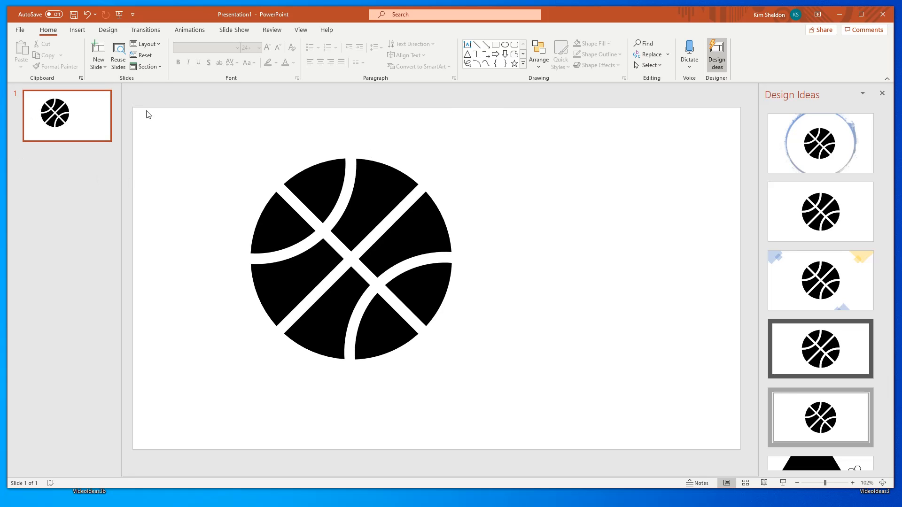
- Duplicate slide 1 and rotate the basketball slightly clockwise on slide 2
right_click(81, 113)
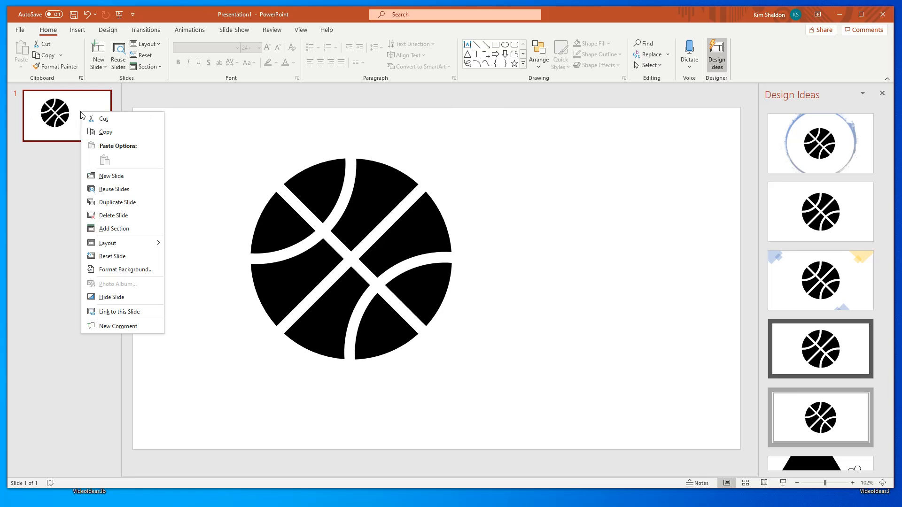
left_click(117, 203)
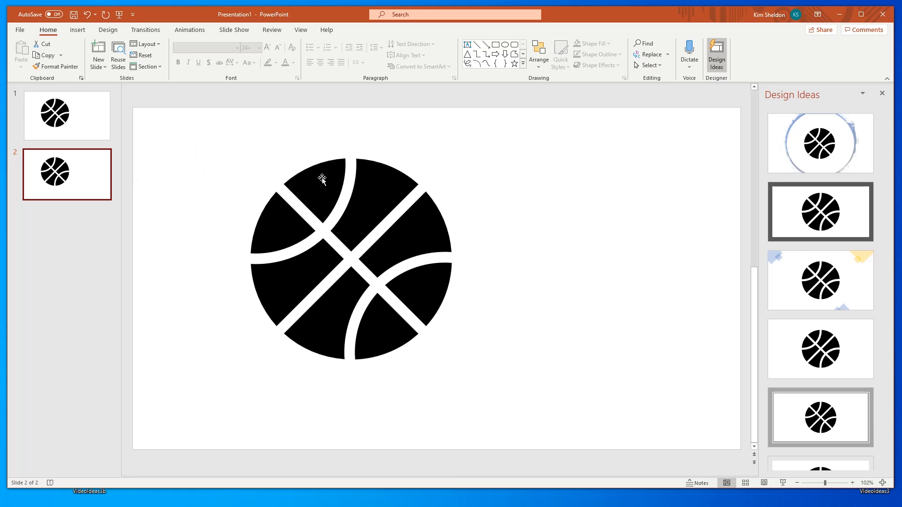
left_click(360, 193)
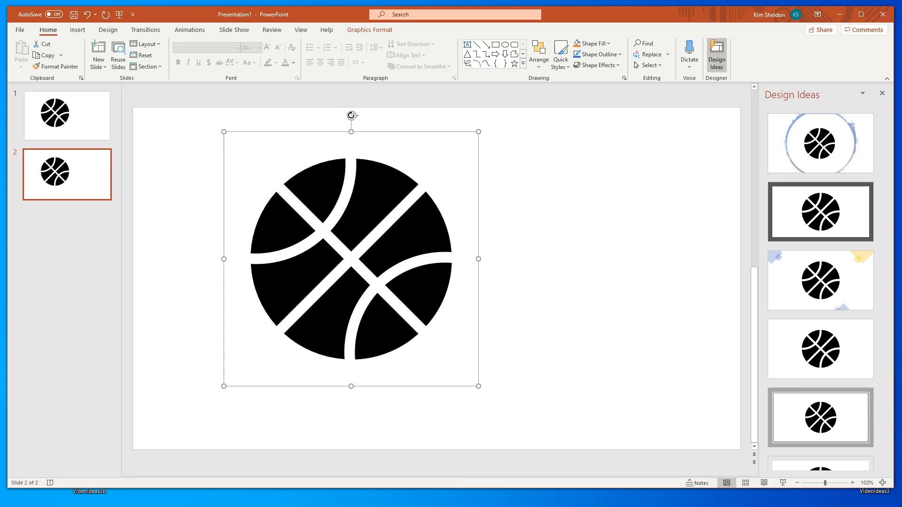
left_click_drag(351, 116, 369, 117)
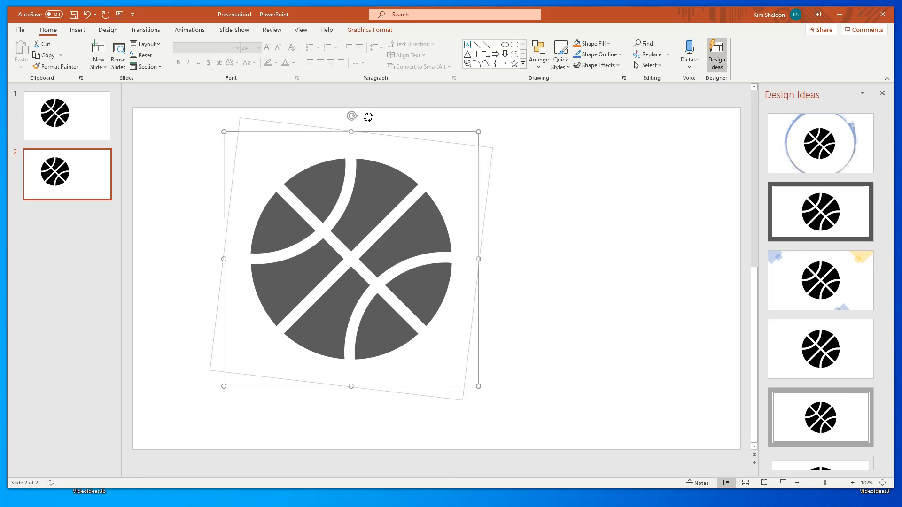
left_click_drag(369, 117, 369, 117)
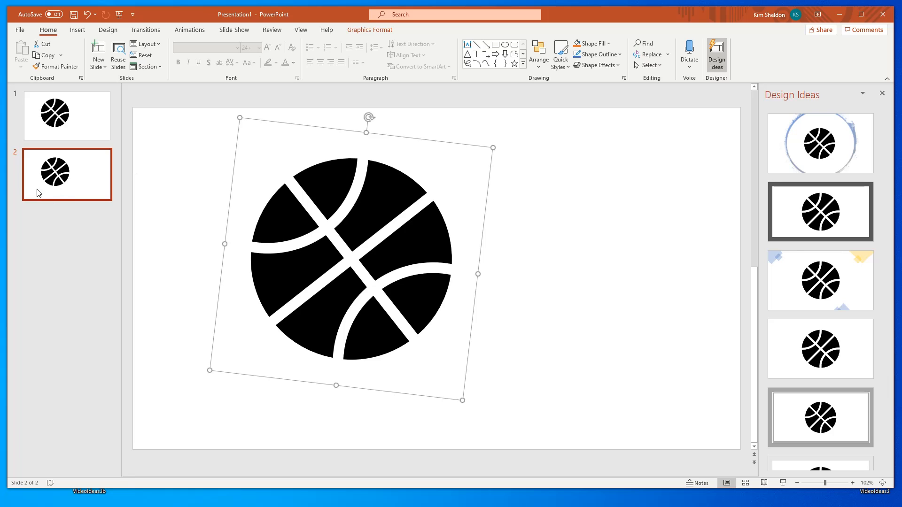
- Duplicate slide 2 and rotate the basketball a little further clockwise on slide 3
right_click(79, 179)
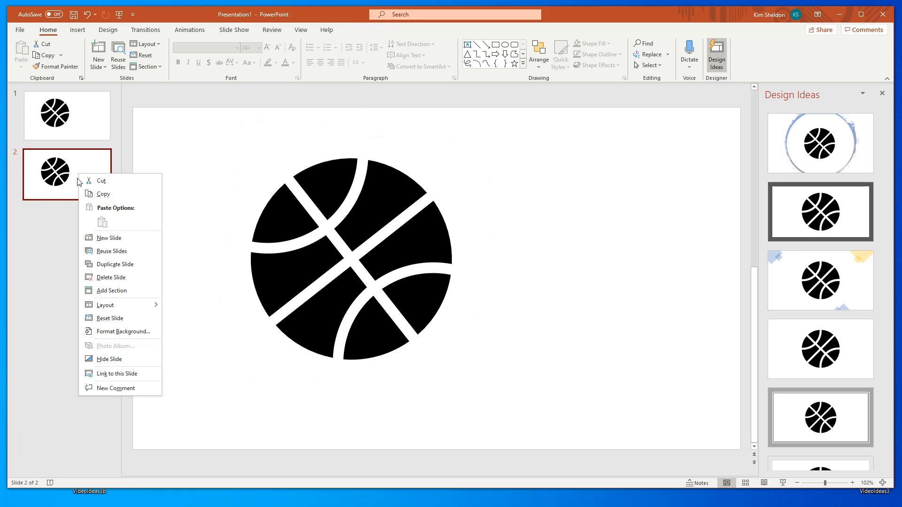
left_click(107, 265)
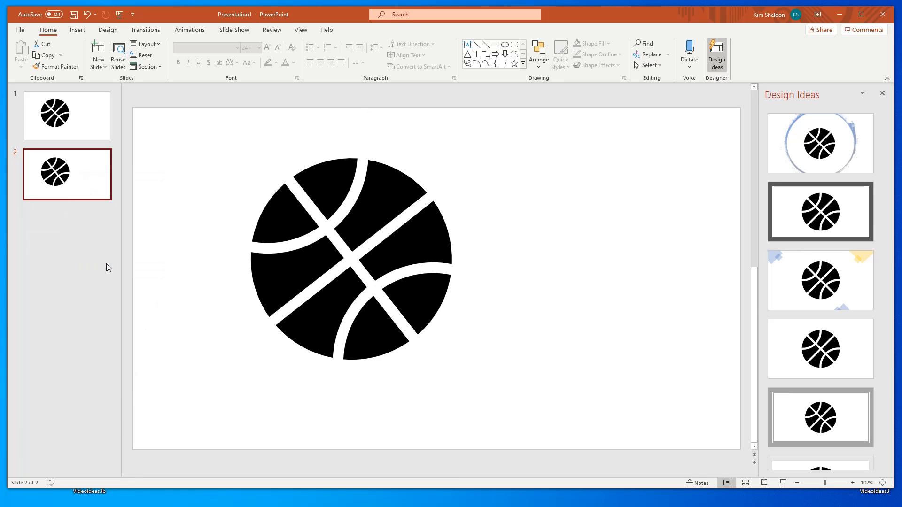
left_click(347, 216)
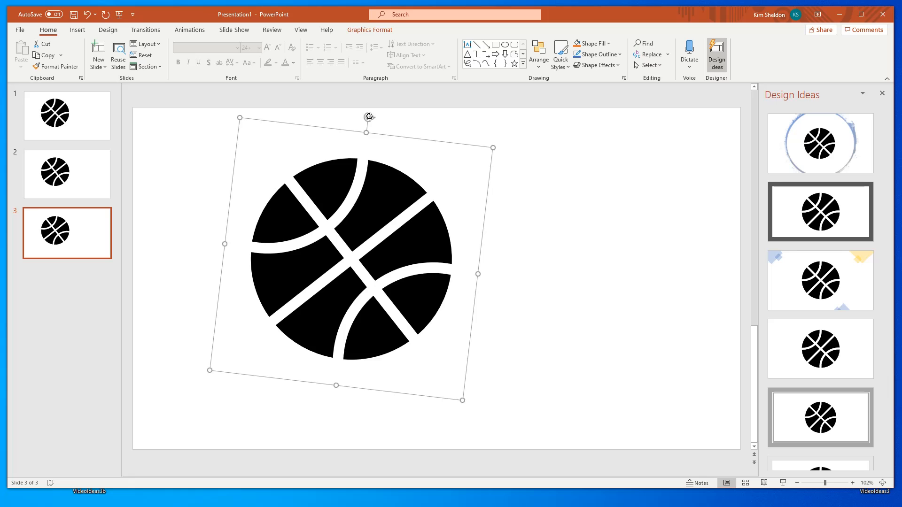
left_click_drag(370, 116, 383, 121)
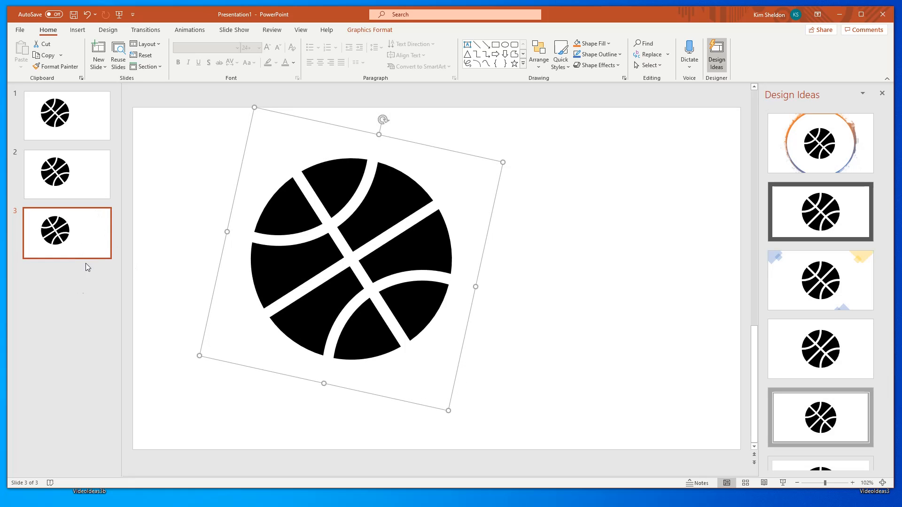
- Duplicate slide 3 and rotate the basketball another small amount clockwise on slide 4
right_click(89, 243)
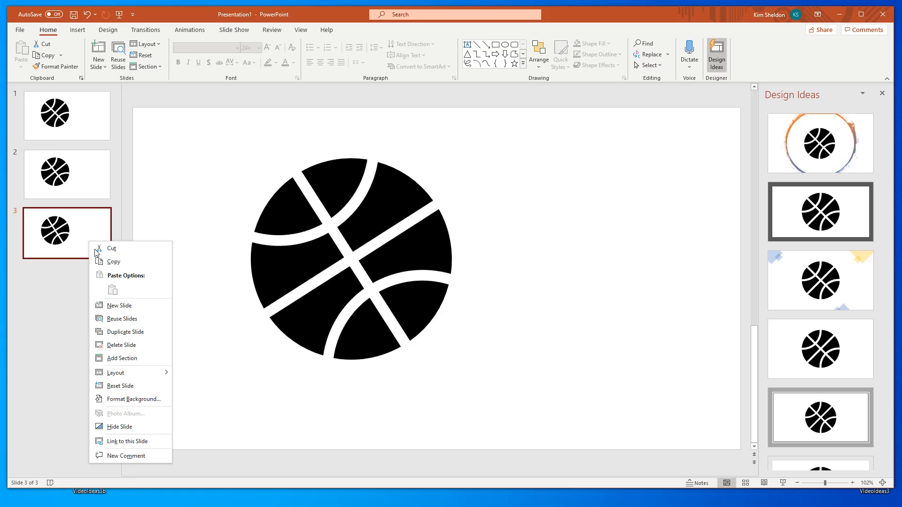
left_click(124, 332)
left_click(387, 187)
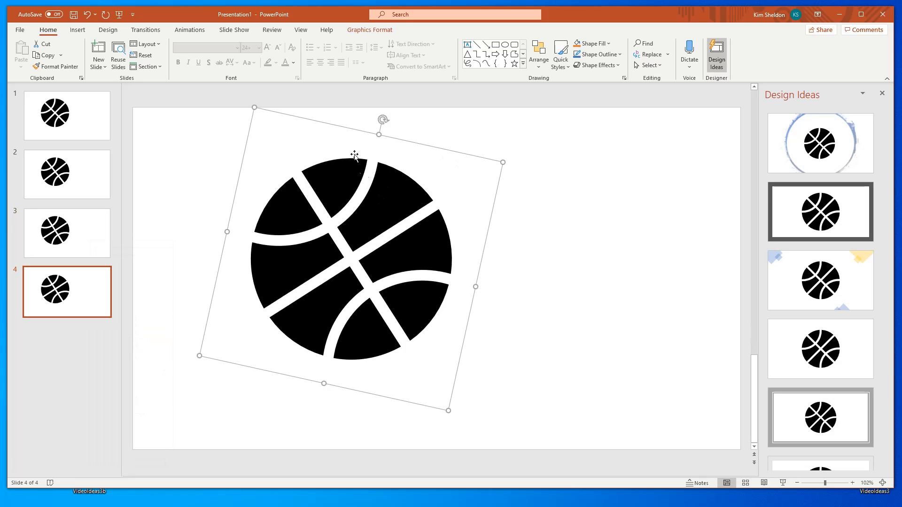
left_click_drag(384, 117, 401, 124)
- Duplicate slide 4 and rotate the basketball one more small amount clockwise on slide 5
right_click(53, 290)
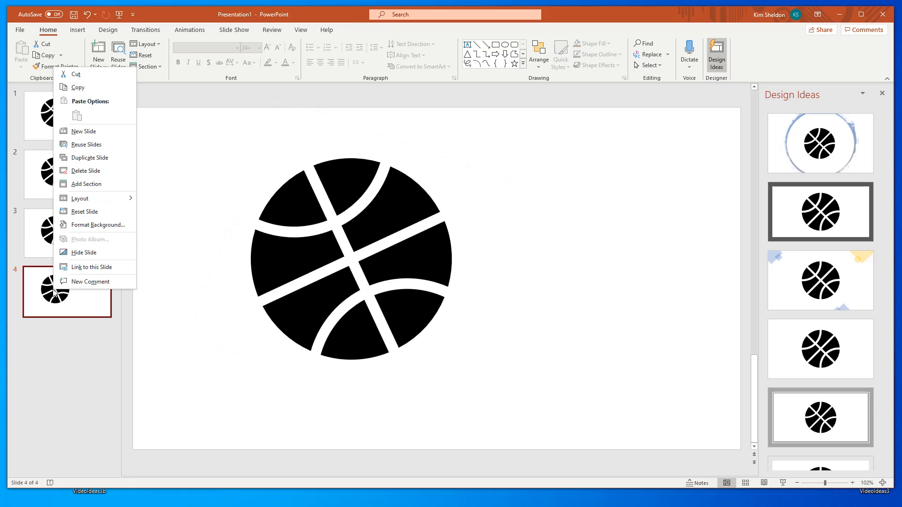
left_click(86, 158)
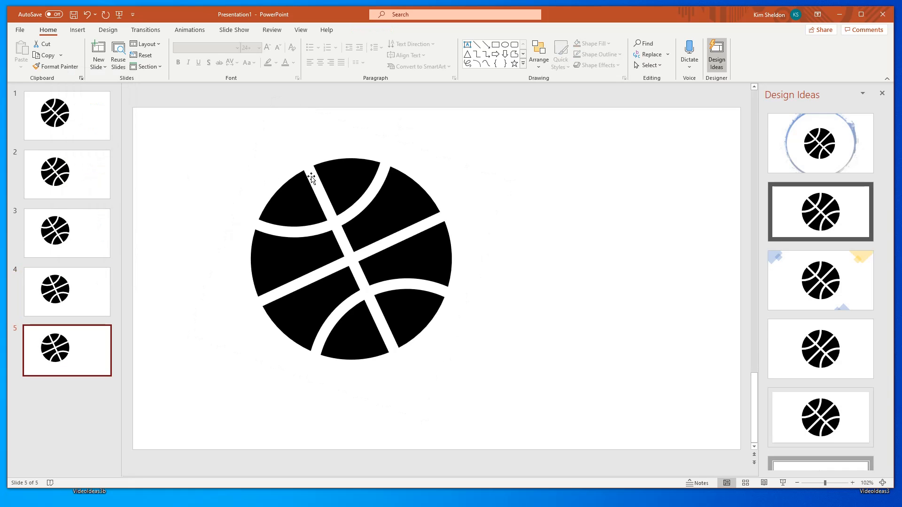
left_click(338, 194)
left_click_drag(402, 124, 424, 133)
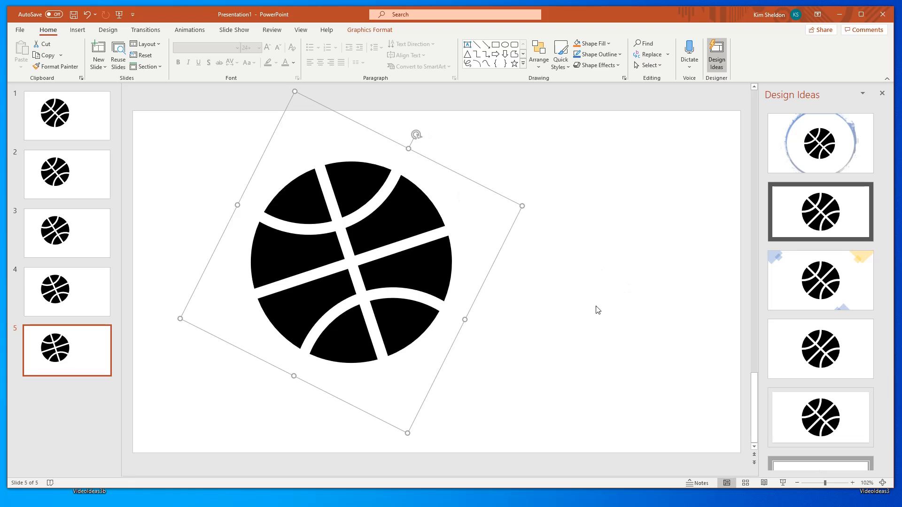
left_click(554, 312)
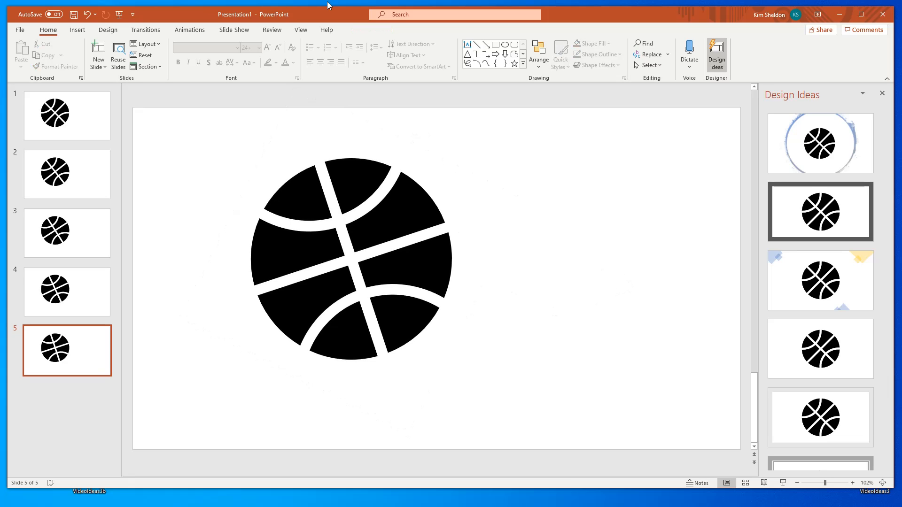
- Set up an animated GIF export of the presentation with 00.10 seconds spent on each slide
left_click(17, 31)
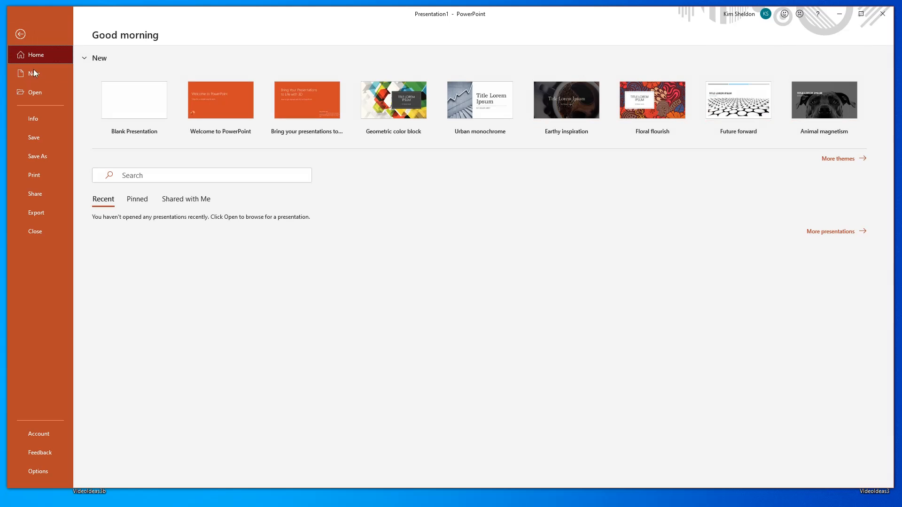
left_click(42, 217)
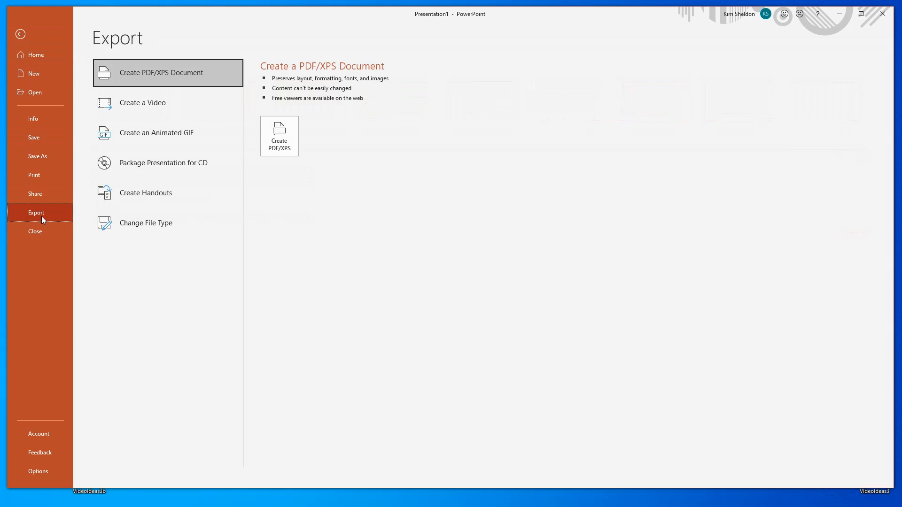
left_click(173, 132)
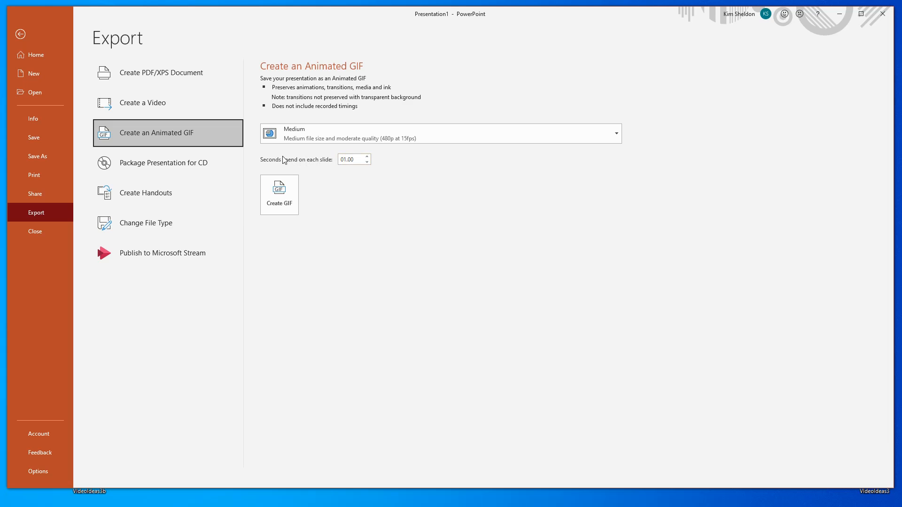
double_click(356, 160)
key("BackSpace")
left_click(335, 200)
- Export the animated GIF to the Desktop under the name ball, view its playback, and close the viewer
left_click(280, 196)
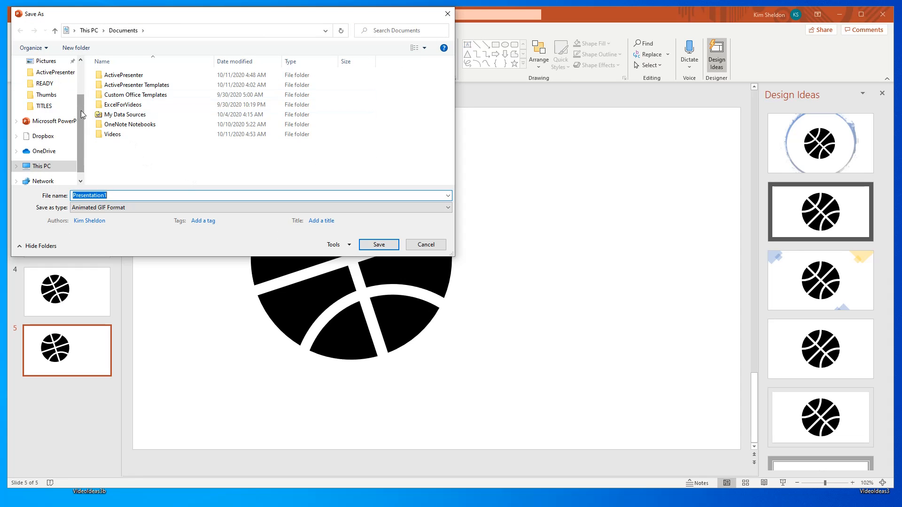
scroll(70, 71, "up", 2)
left_click(46, 80)
left_click(141, 195)
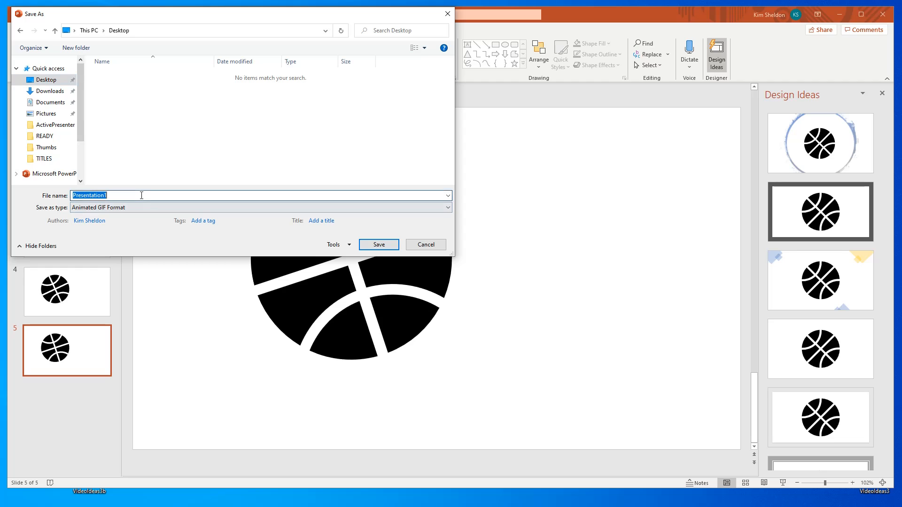
type("ball")
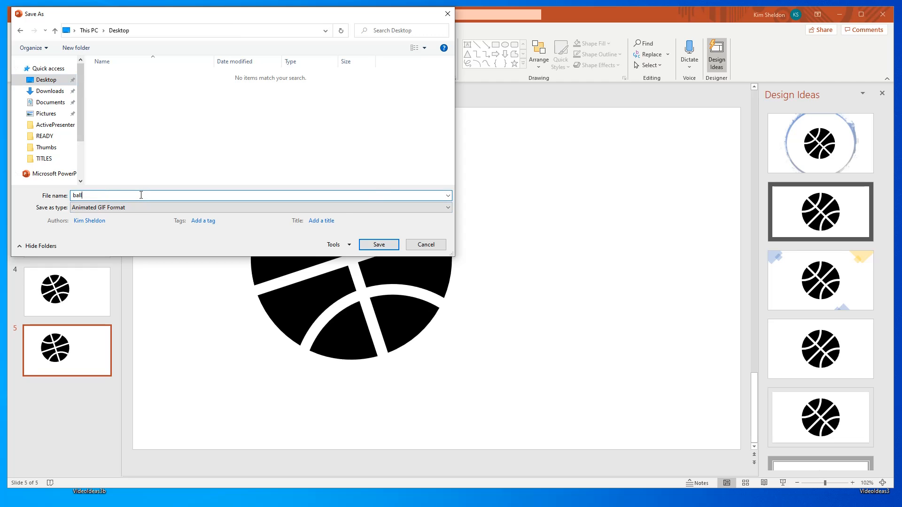
key("Return")
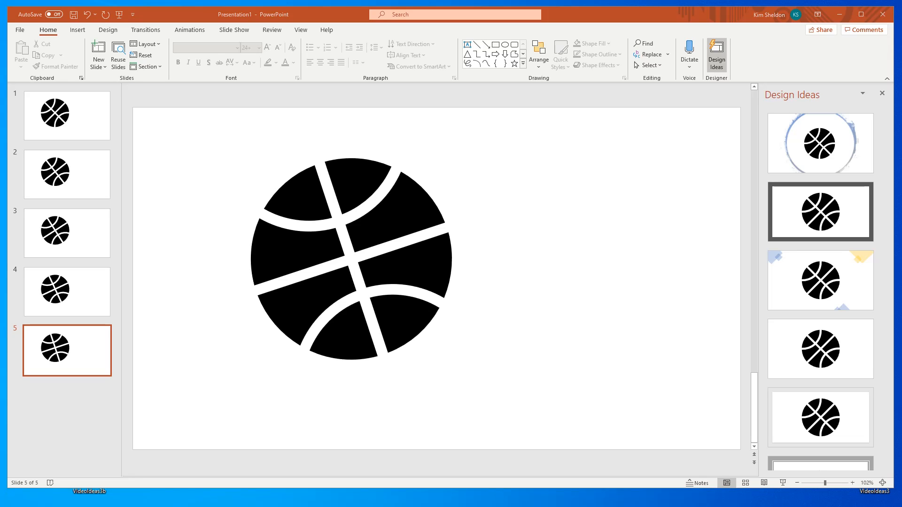
left_click_drag(302, 22, 370, 18)
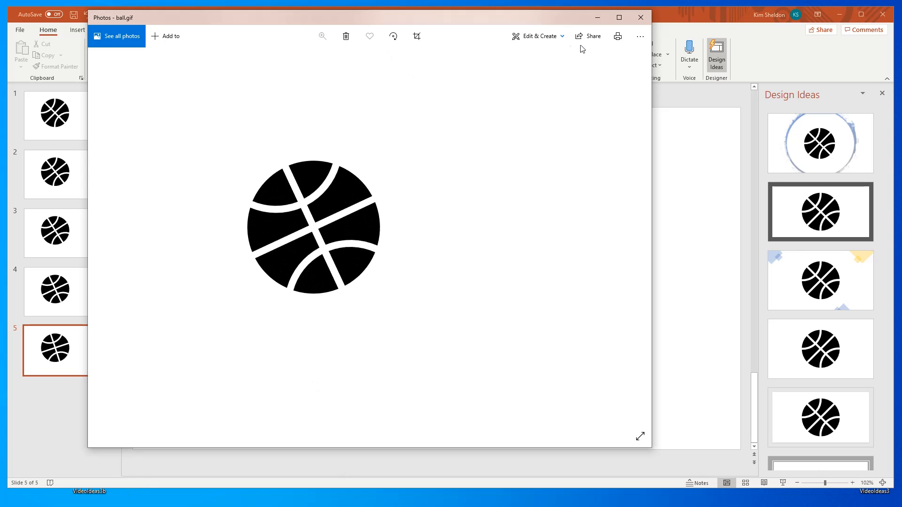
left_click(640, 17)
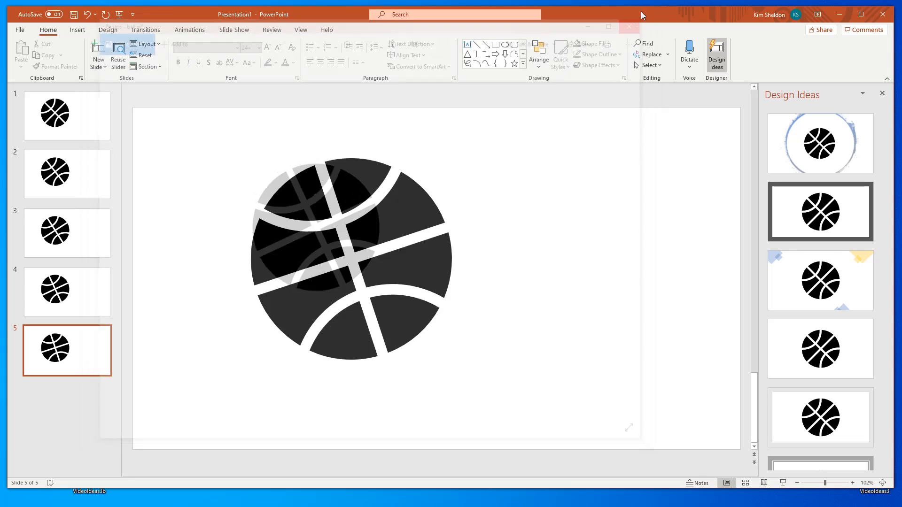
- Create a new blank presentation and delete the title and subtitle placeholders from its slide
left_click(19, 29)
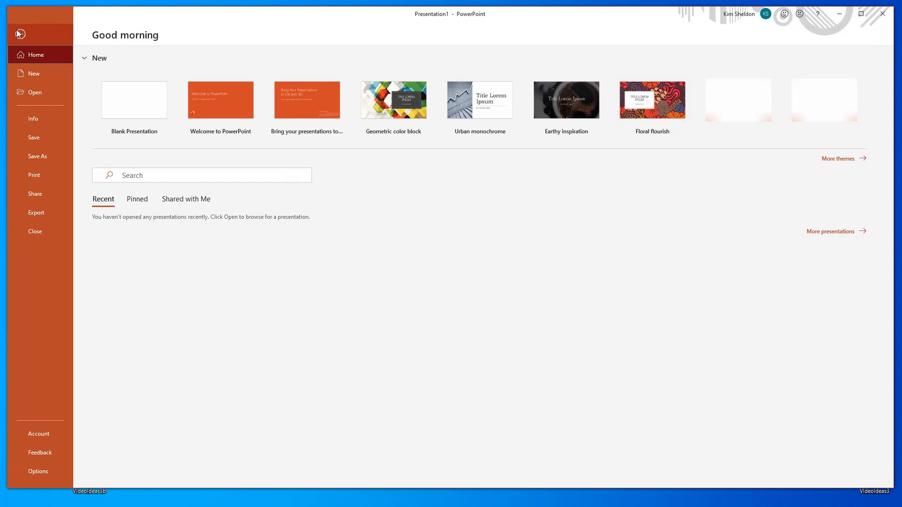
left_click(38, 74)
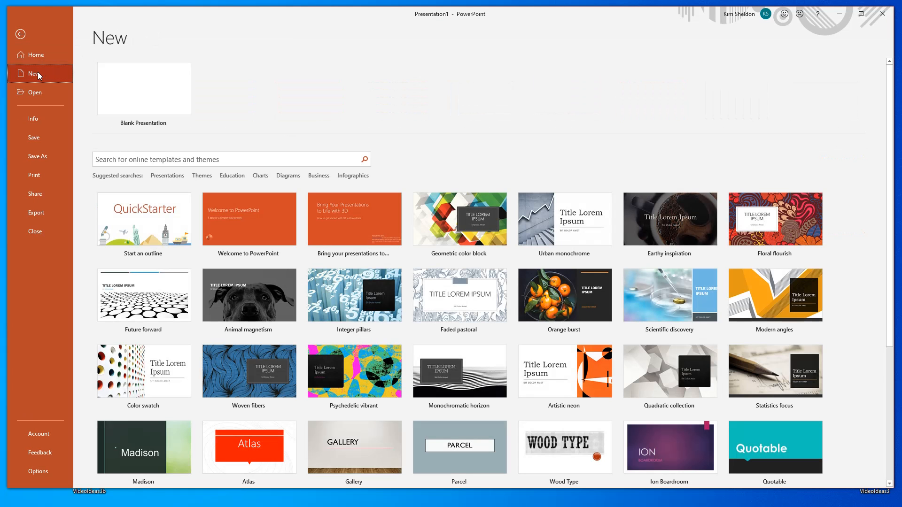
left_click(155, 107)
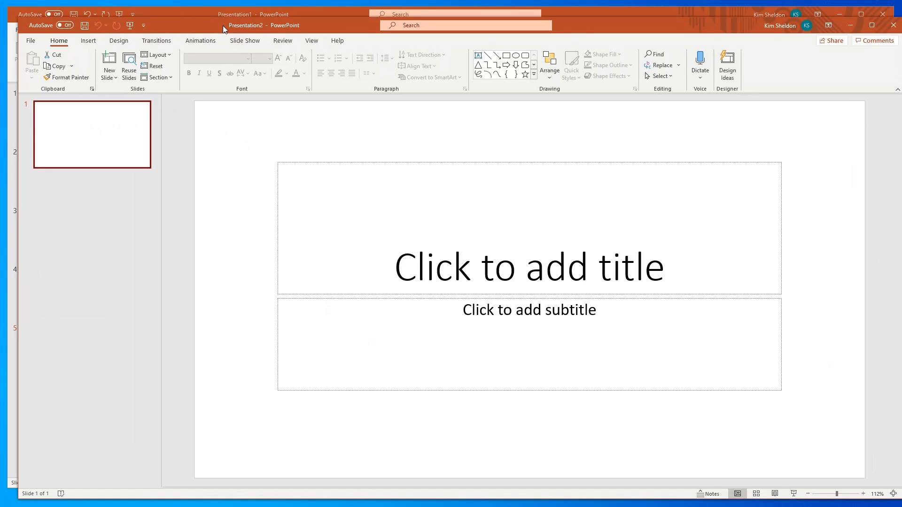
mouse_move(223, 26)
left_mouse_down()
mouse_move(204, 16)
mouse_move(213, 13)
left_mouse_up()
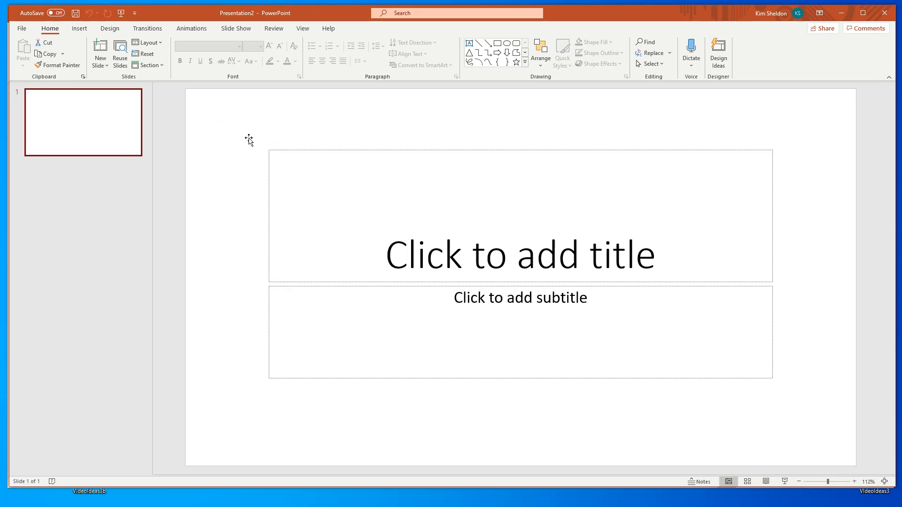
left_click_drag(238, 131, 814, 431)
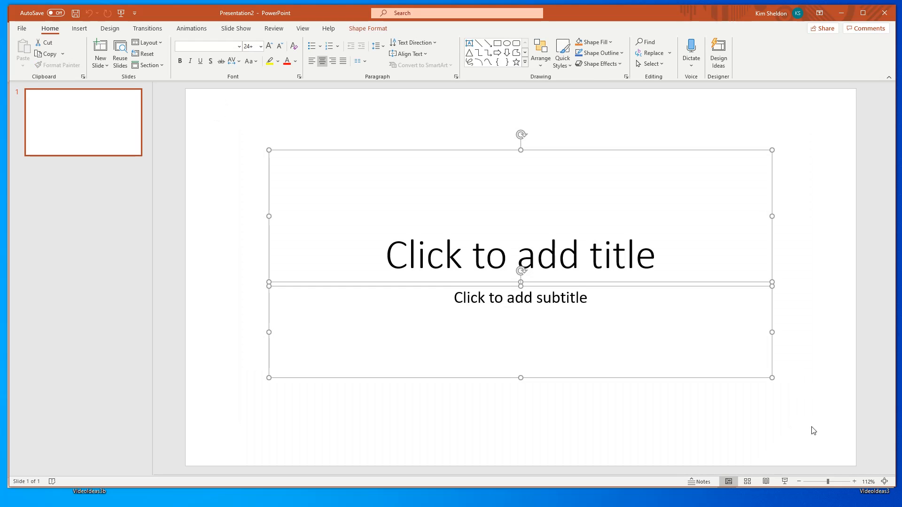
key("Delete")
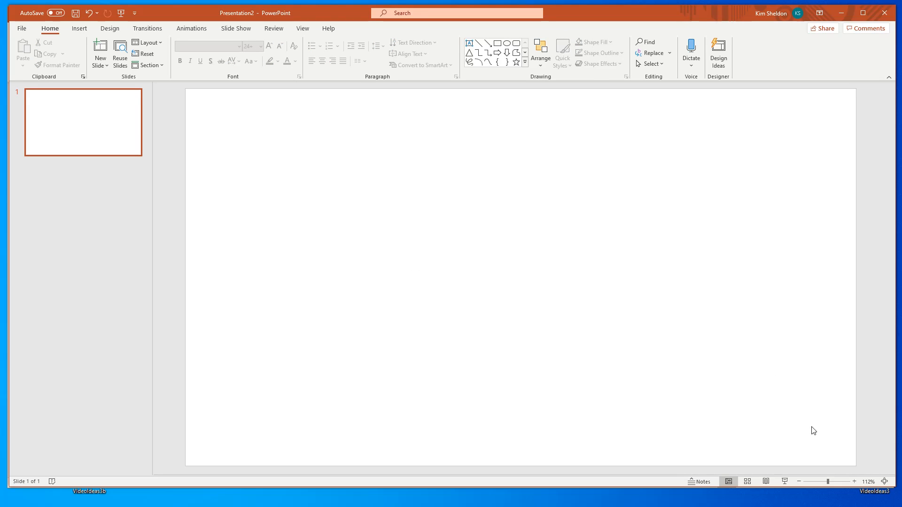
- Search the stock icons for bell and insert the solid bell icon with the ring on top and open base
left_click(79, 29)
left_click(97, 61)
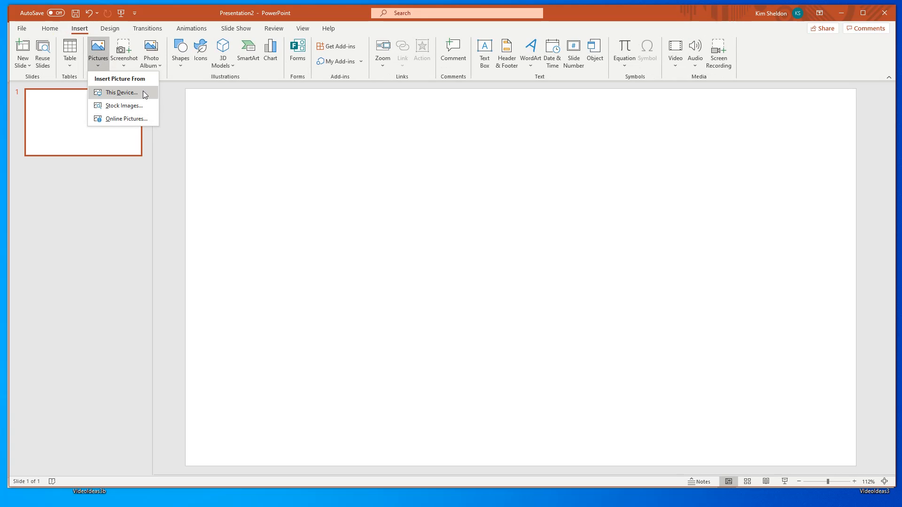
left_click(134, 104)
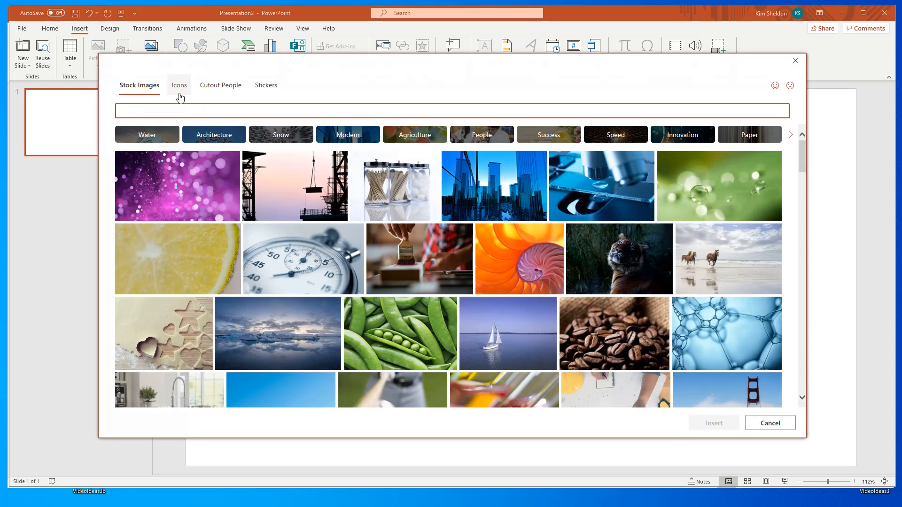
left_click(180, 86)
left_click(215, 111)
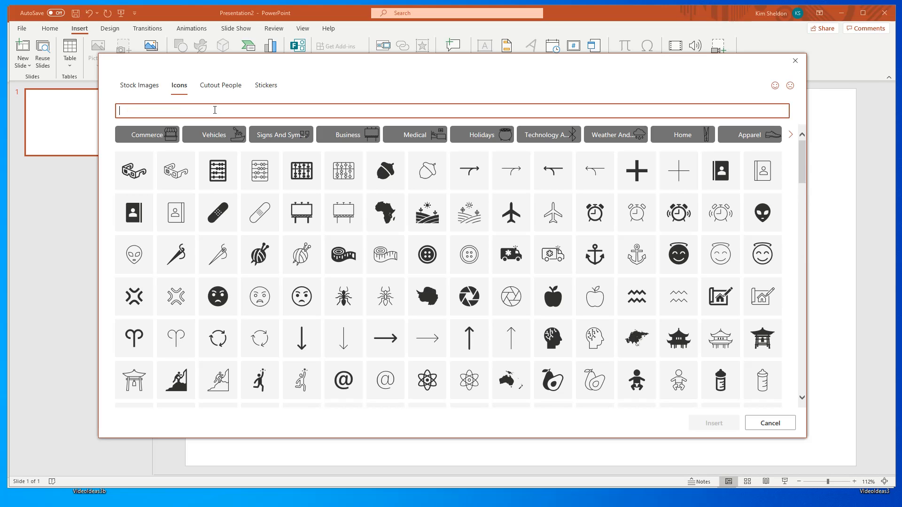
type("bell")
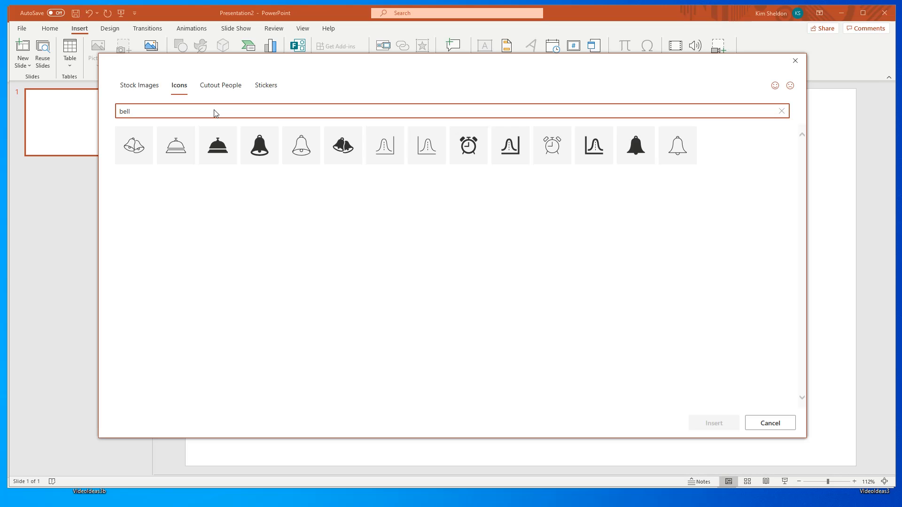
left_click(262, 149)
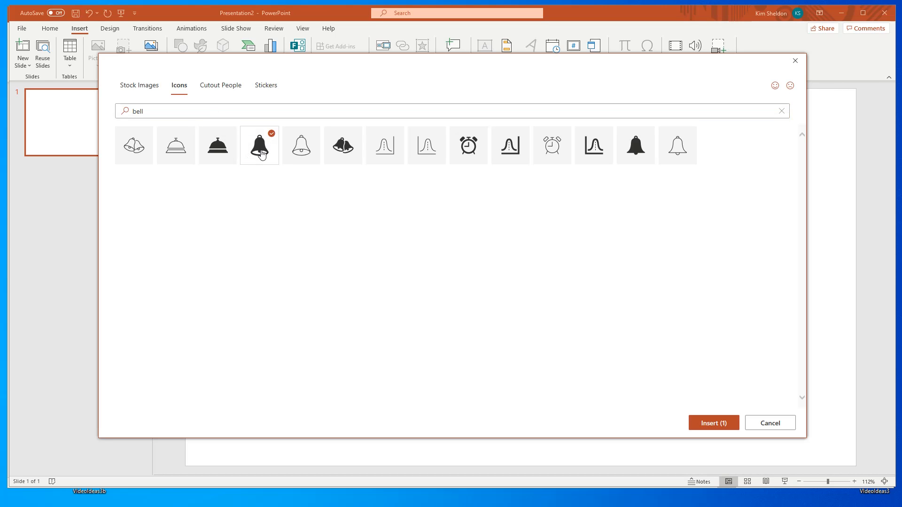
left_click(711, 423)
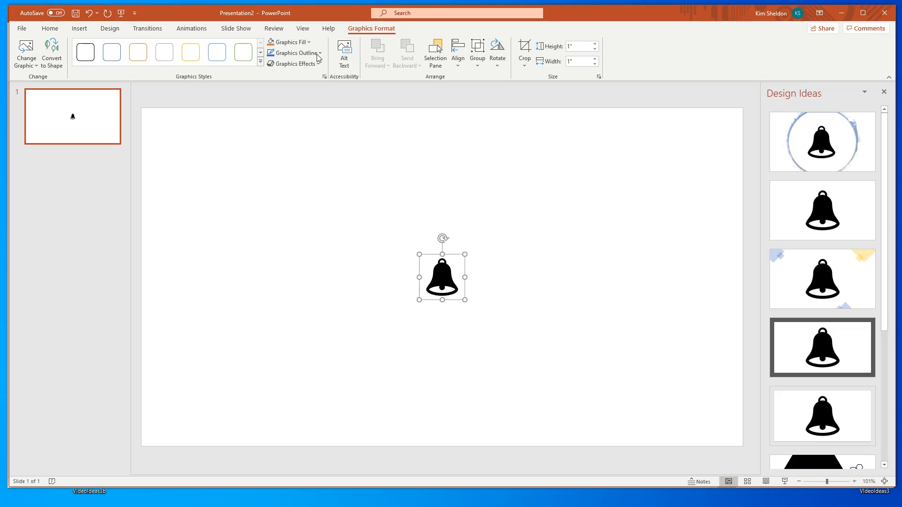
- Fill the bell icon with standard red and enlarge it to about 4.81 inches high and wide
left_click(308, 44)
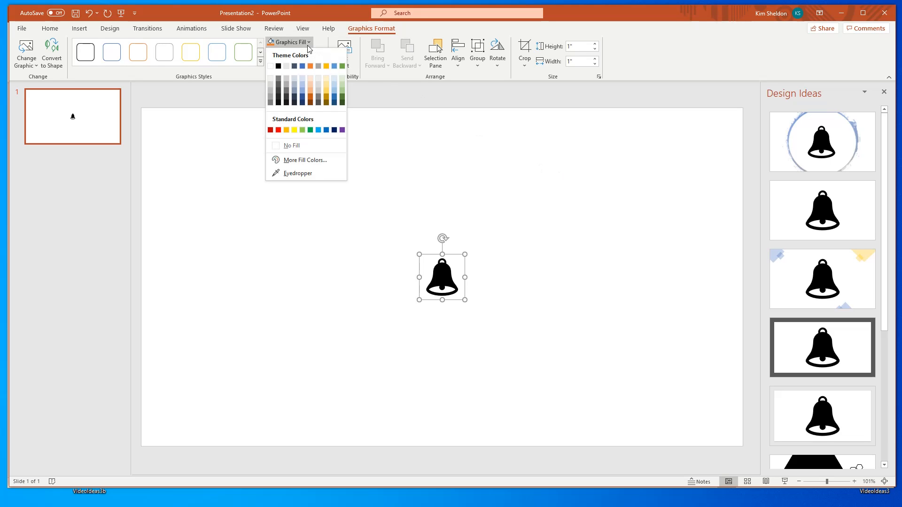
left_click(278, 130)
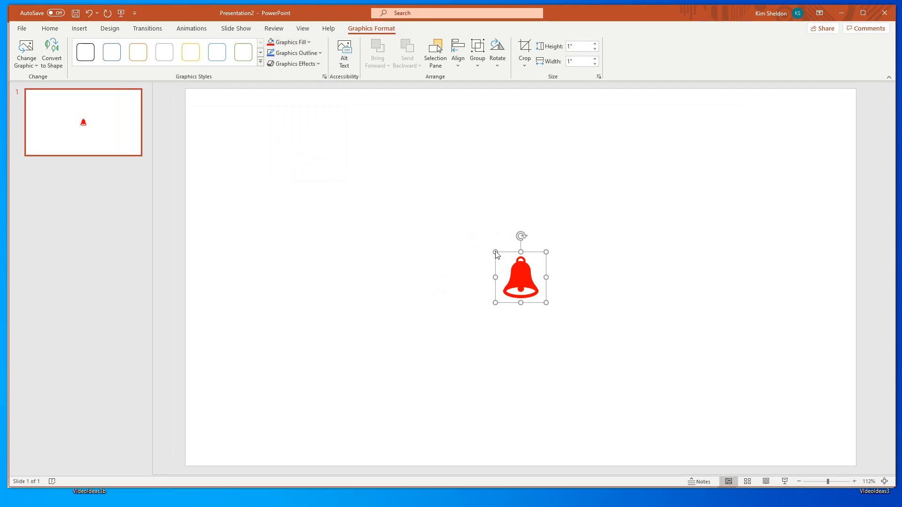
left_click_drag(496, 252, 367, 125)
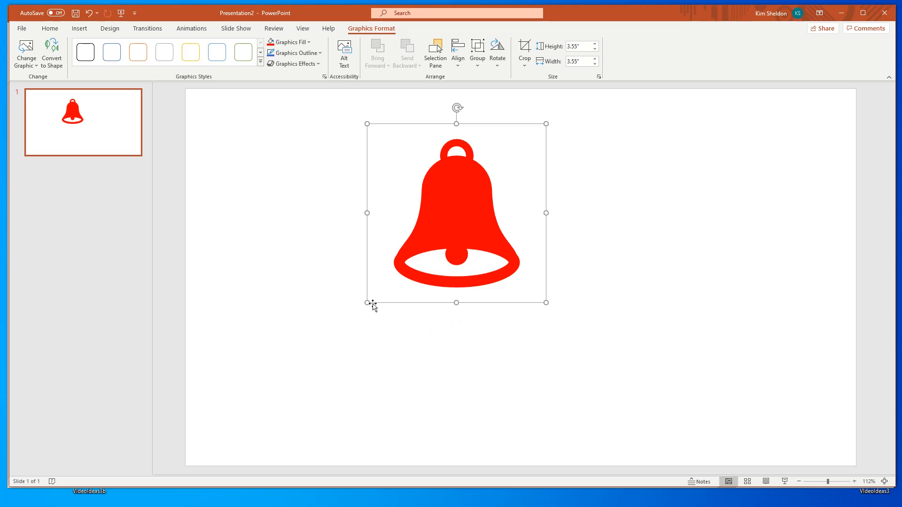
left_click_drag(367, 303, 329, 365)
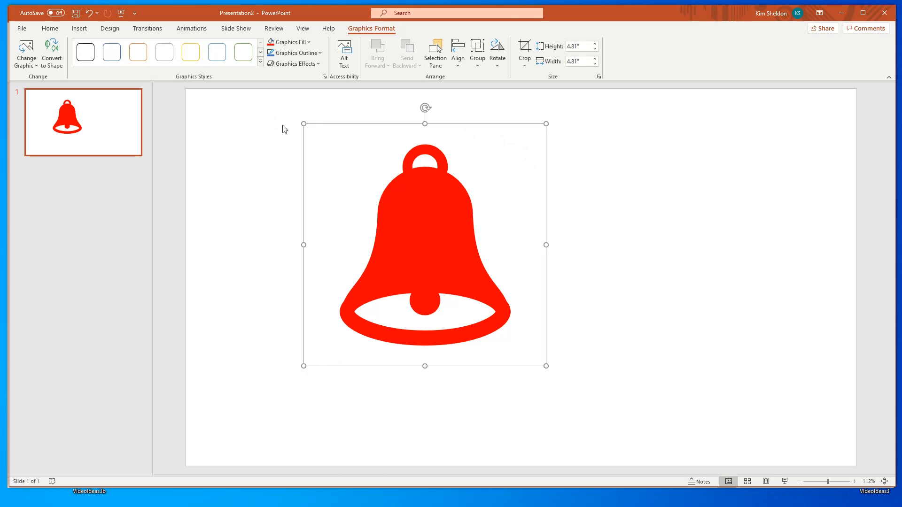
- Duplicate slide 1 and rotate the bell slightly clockwise on slide 2
right_click(111, 121)
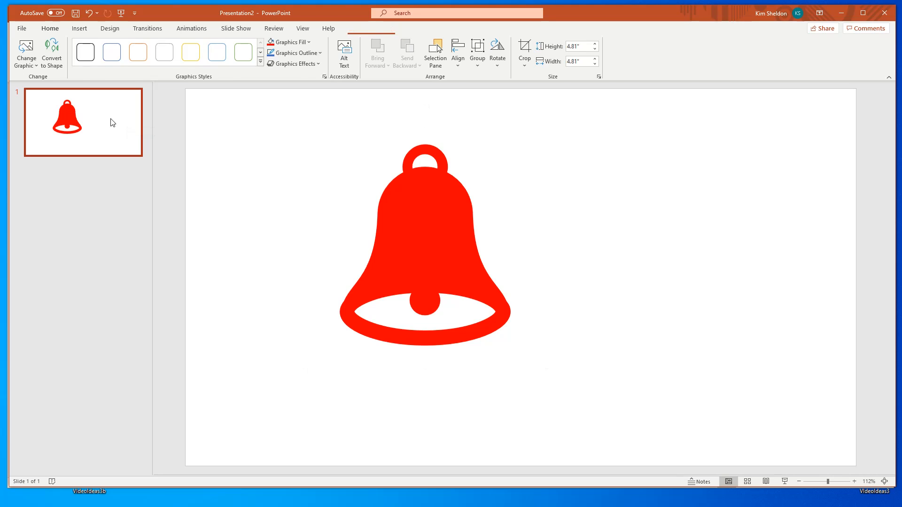
left_click(135, 210)
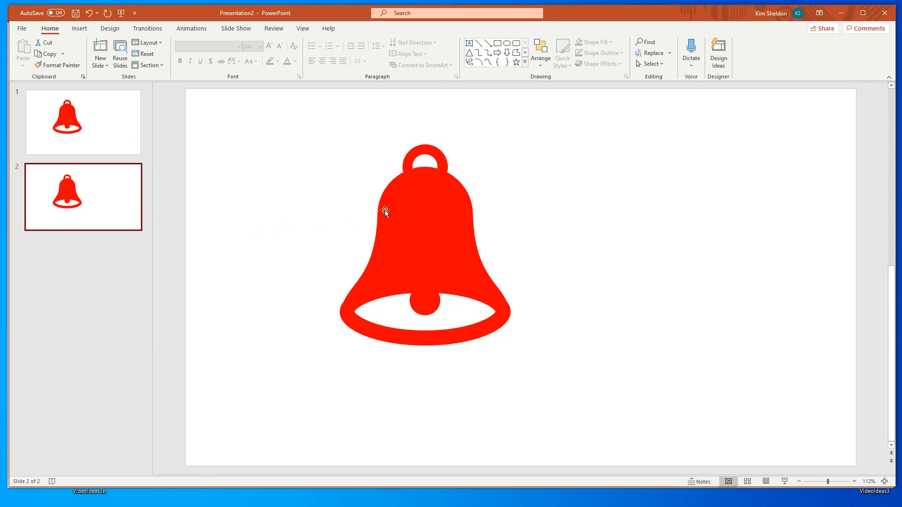
left_click(431, 164)
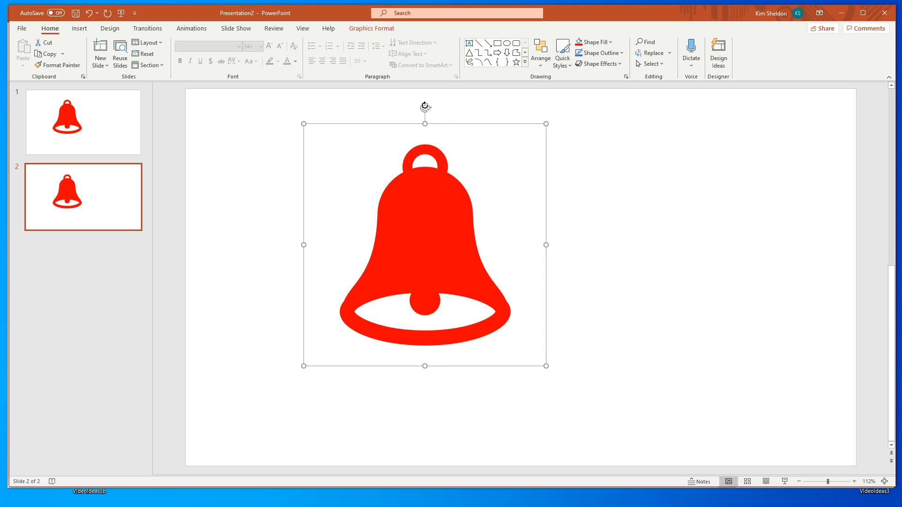
left_click_drag(424, 107, 440, 107)
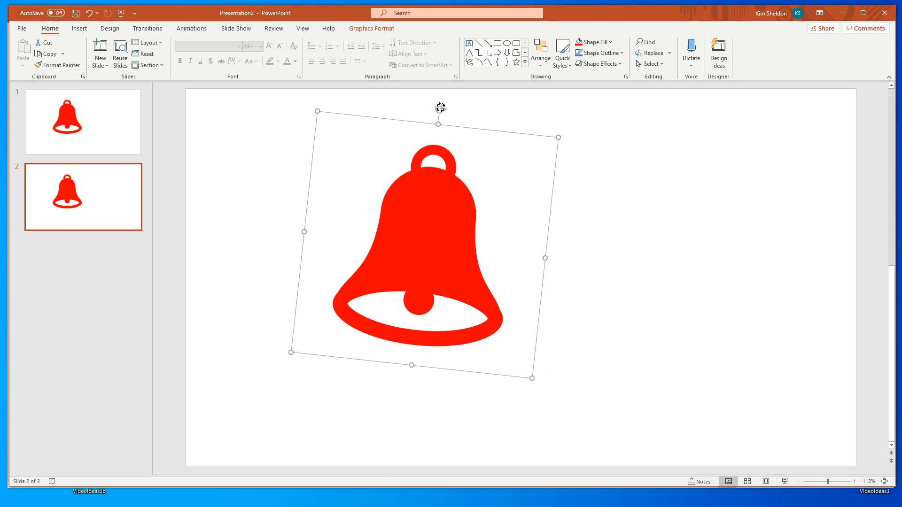
- Duplicate slide 2 and rotate the bell a little further clockwise on slide 3
right_click(81, 203)
left_click(127, 290)
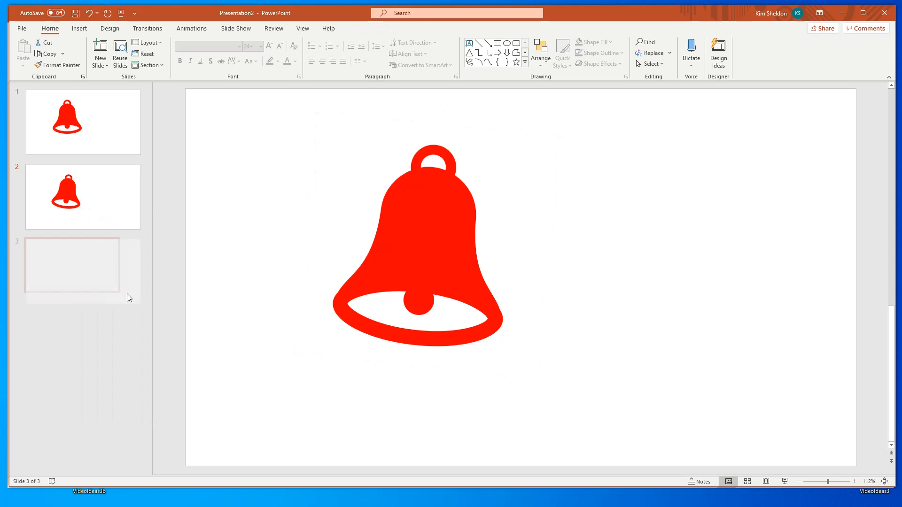
left_click(390, 202)
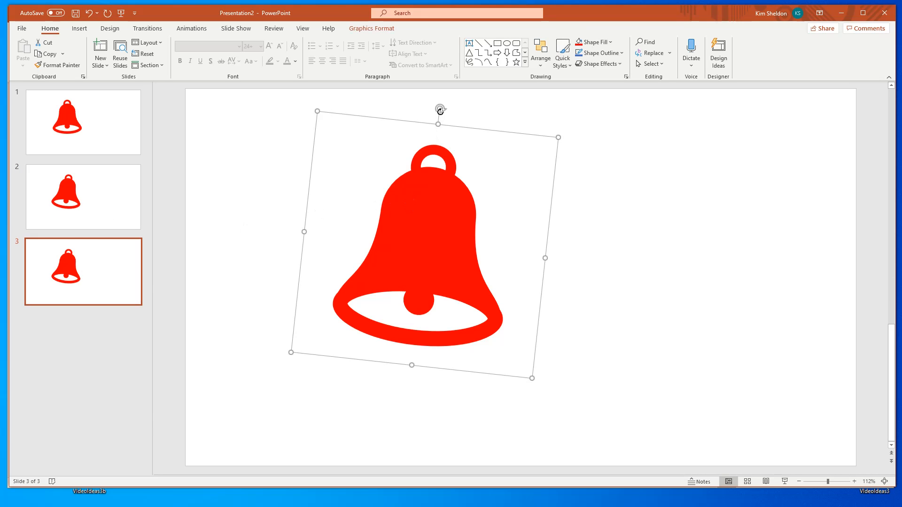
left_click_drag(443, 109, 454, 111)
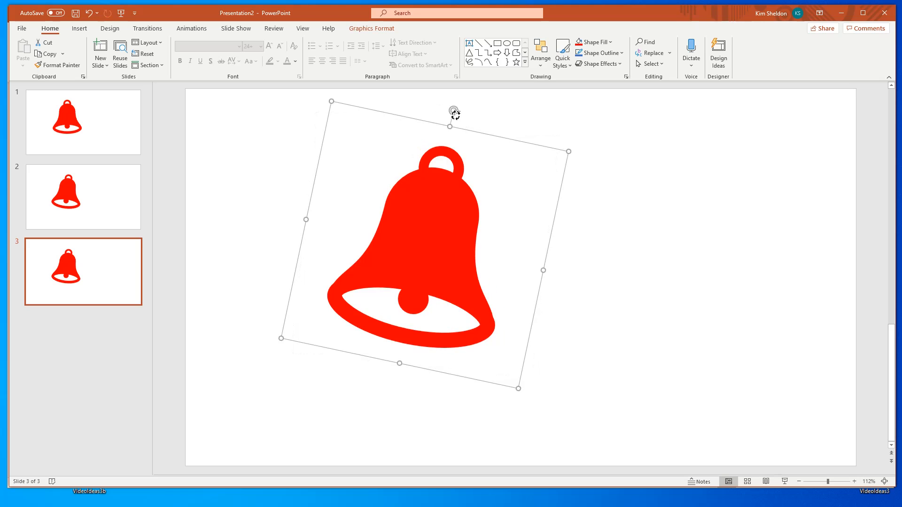
- Duplicate slide 3 and rotate the bell another small amount clockwise on slide 4
right_click(89, 280)
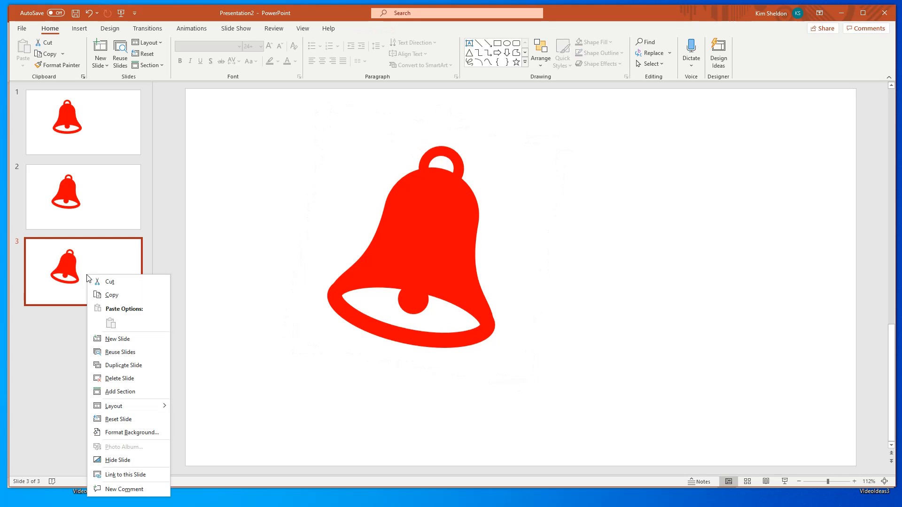
left_click(111, 367)
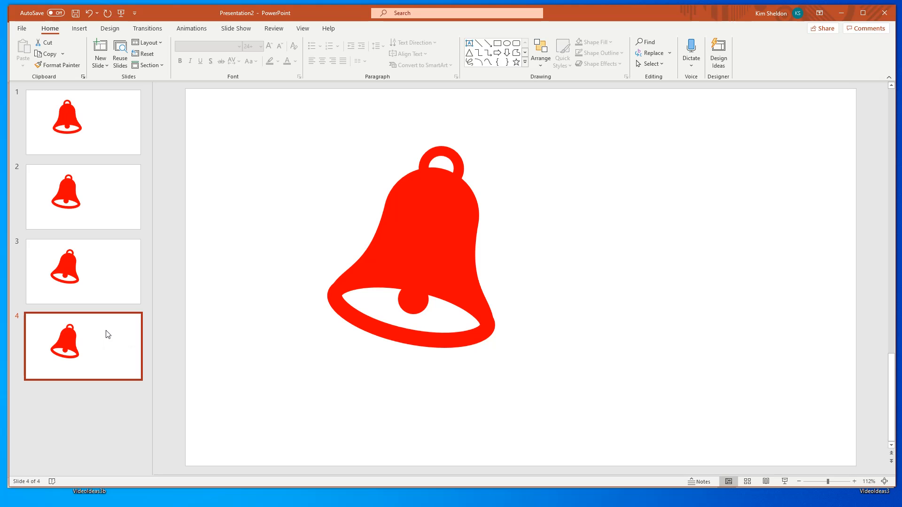
left_click(446, 161)
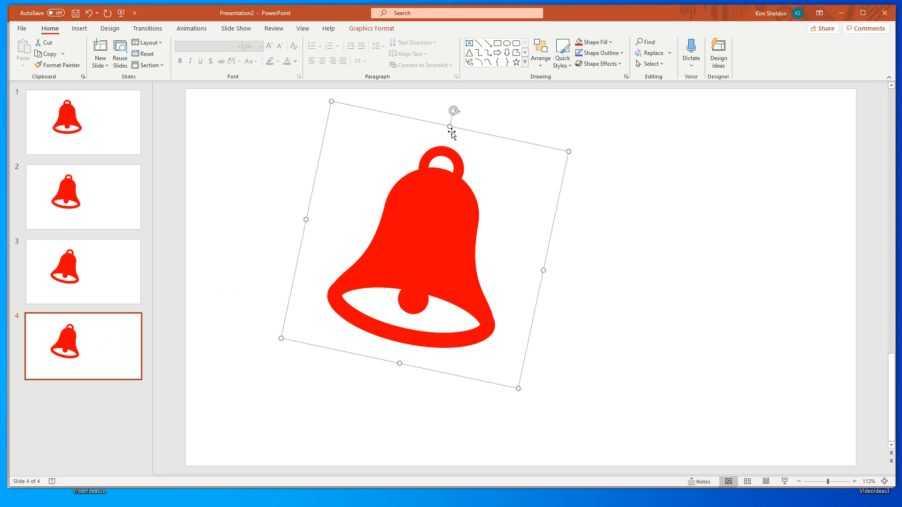
left_click_drag(453, 111, 472, 119)
- Duplicate slide 4 and rotate the bell slightly back counterclockwise on slide 5
right_click(83, 347)
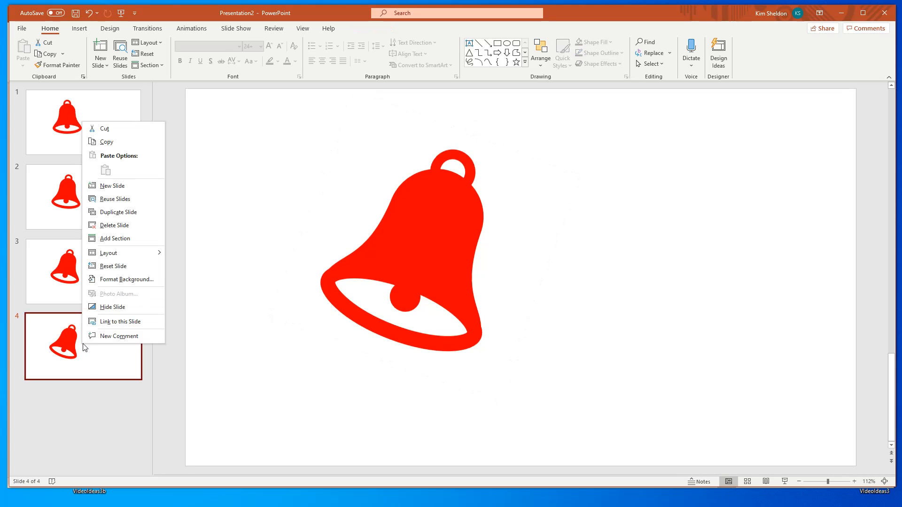
left_click(113, 212)
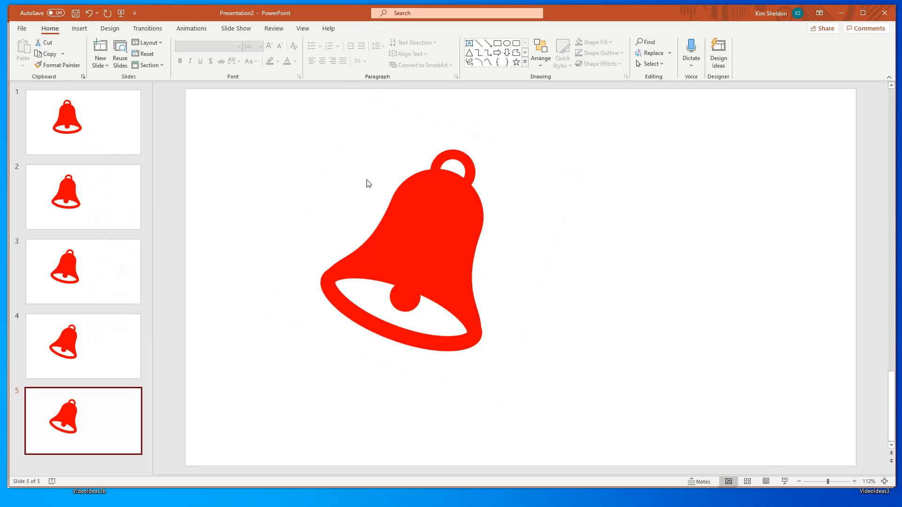
left_click(459, 150)
left_click_drag(474, 119, 461, 113)
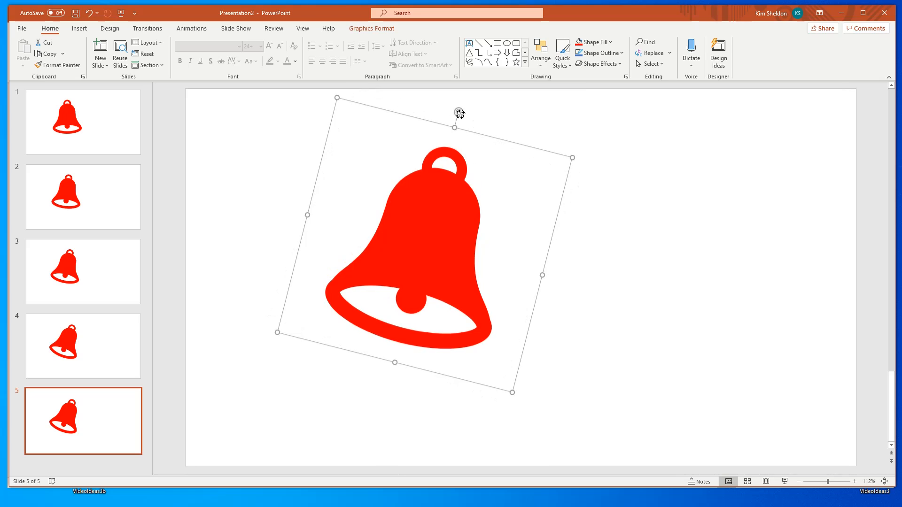
- Duplicate slide 5 and rotate the bell a little further counterclockwise on slide 6
right_click(104, 412)
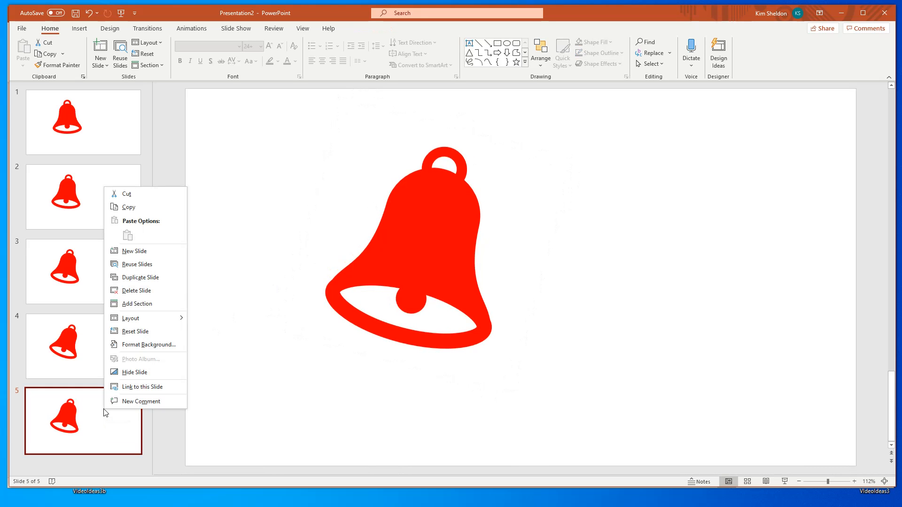
left_click(149, 277)
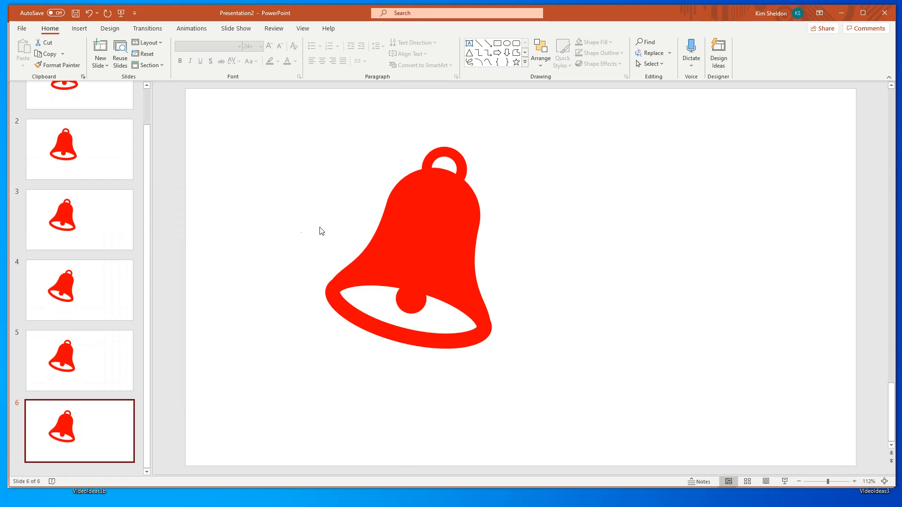
left_click(429, 232)
left_click_drag(459, 111, 442, 107)
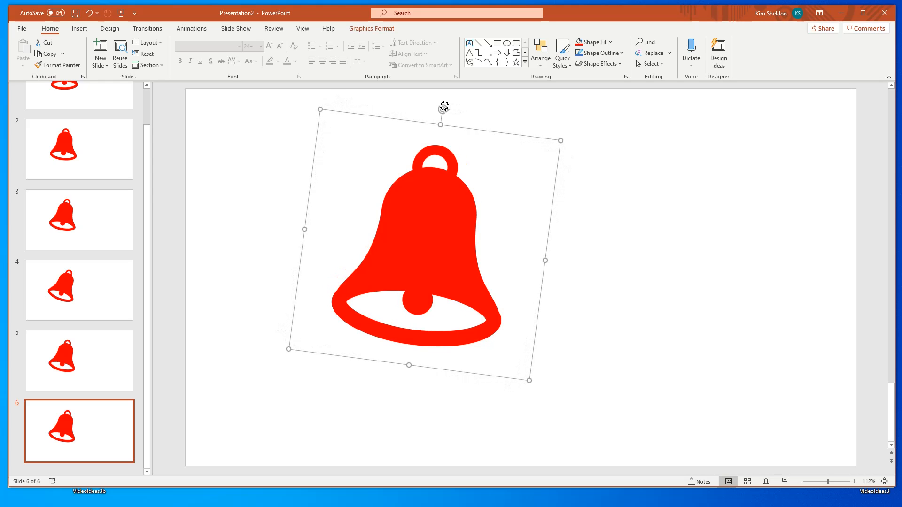
- Duplicate slide 6 and rotate the bell counterclockwise to an upright position on slide 7
right_click(92, 445)
left_click(127, 309)
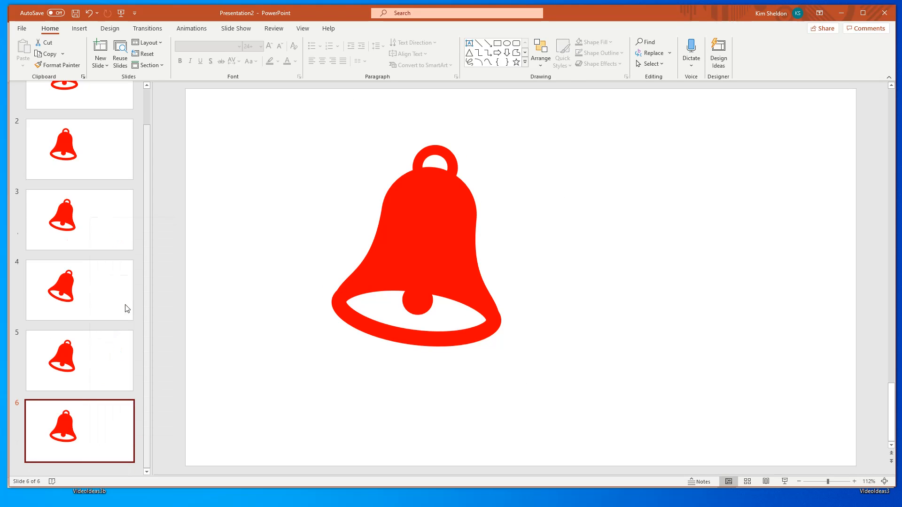
left_click(438, 151)
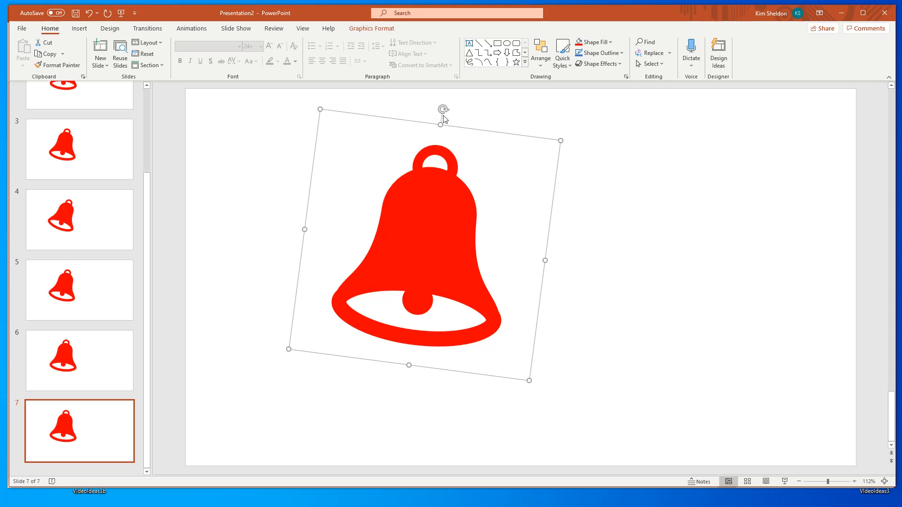
left_click_drag(443, 108, 426, 107)
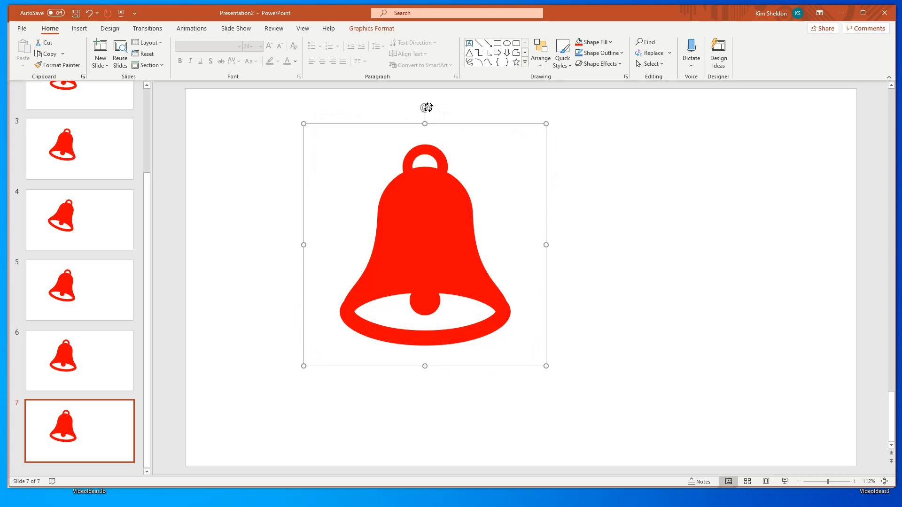
- Duplicate slide 7 and tilt the bell slightly counterclockwise past upright on slide 8
right_click(111, 439)
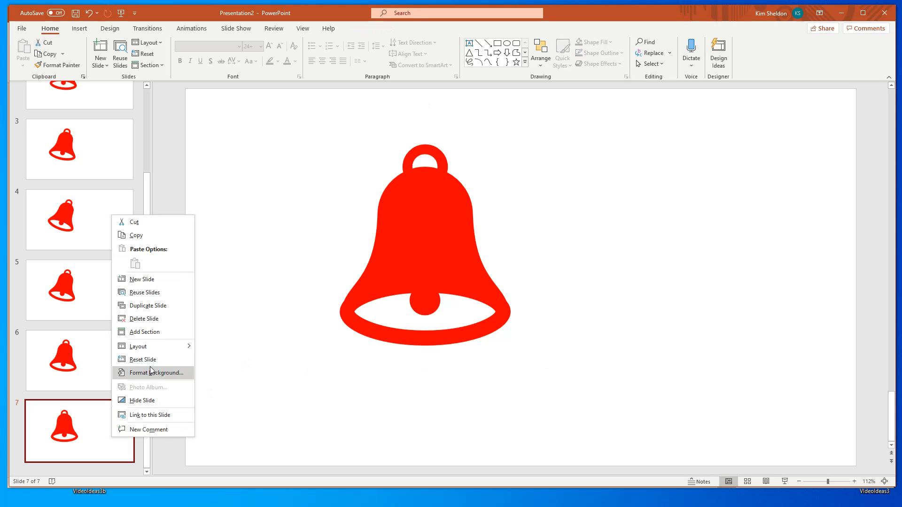
left_click(148, 306)
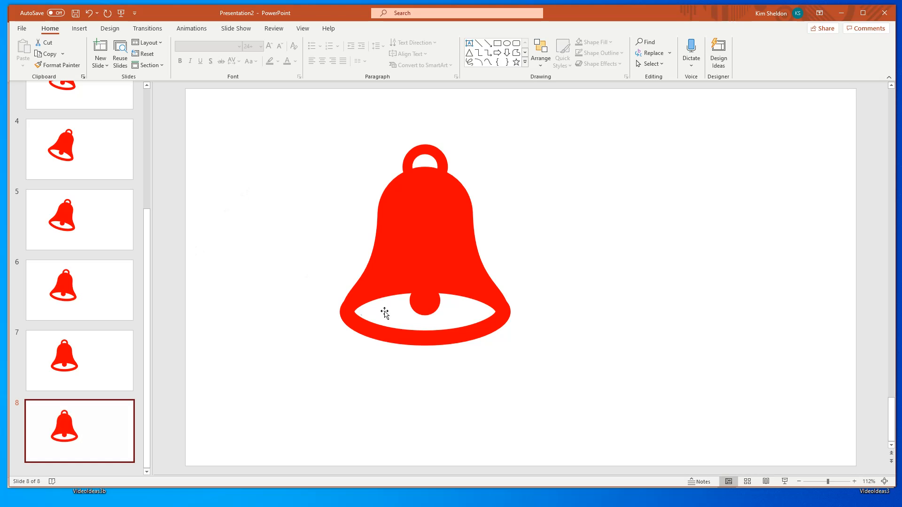
left_click(393, 249)
left_click_drag(425, 107, 414, 109)
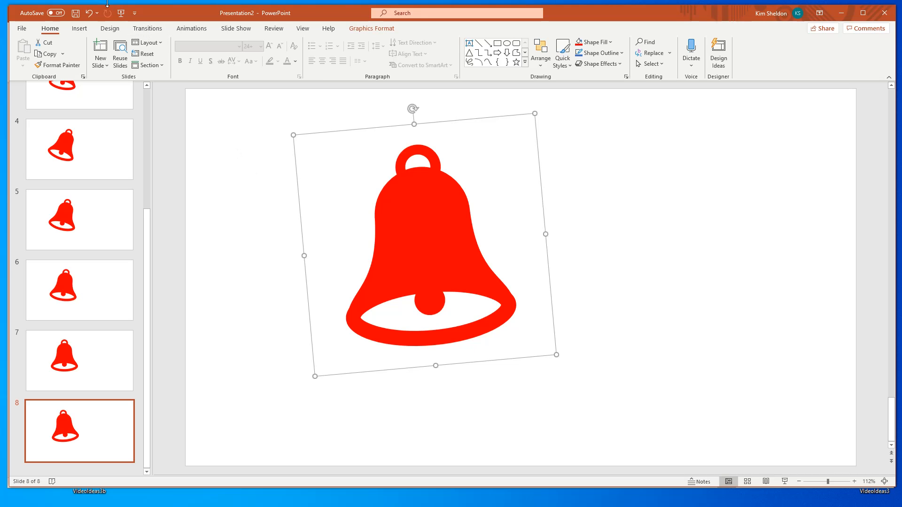
- Export the bell slides as a Medium-quality animated GIF named bell on the Desktop, and close its preview
left_click(22, 29)
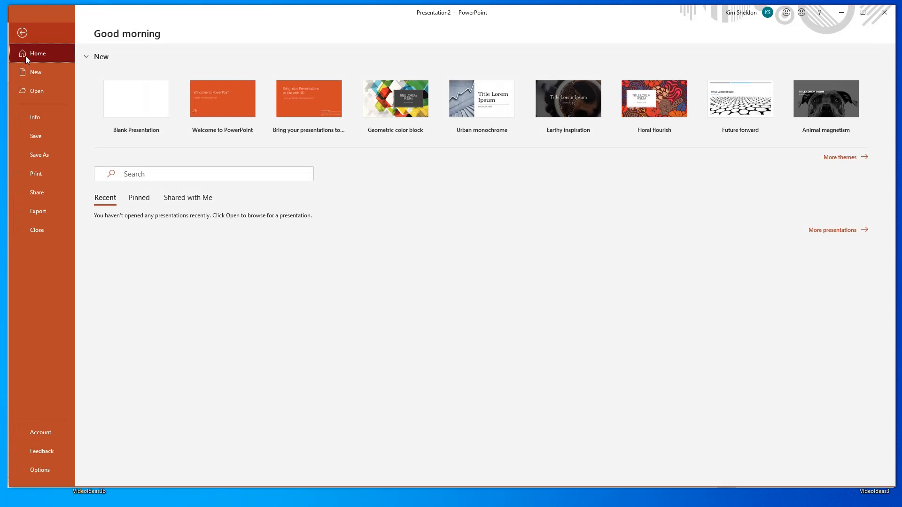
left_click(44, 213)
left_click(158, 130)
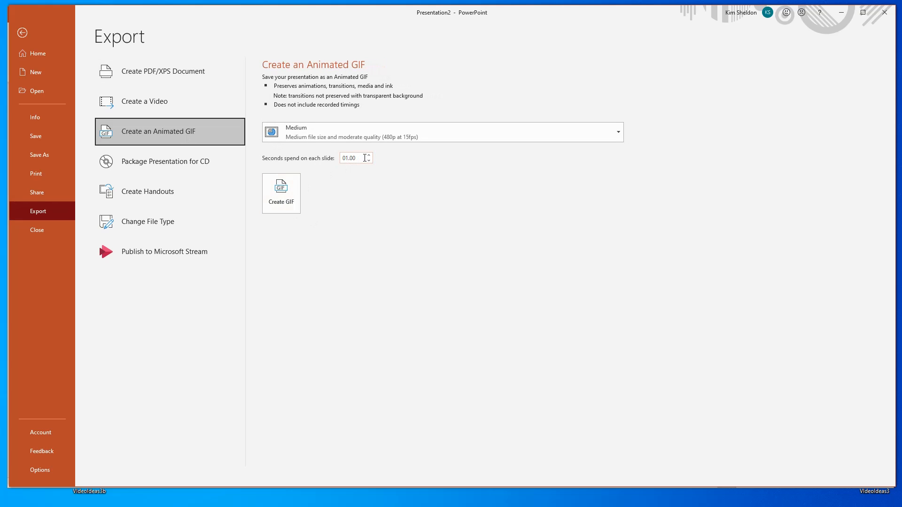
left_click_drag(365, 158, 340, 158)
left_click(288, 203)
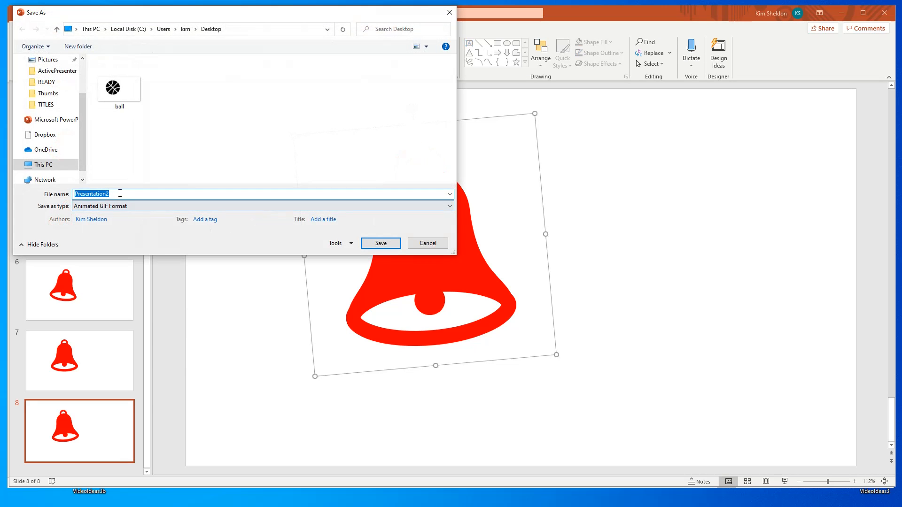
type("bell")
left_click(385, 243)
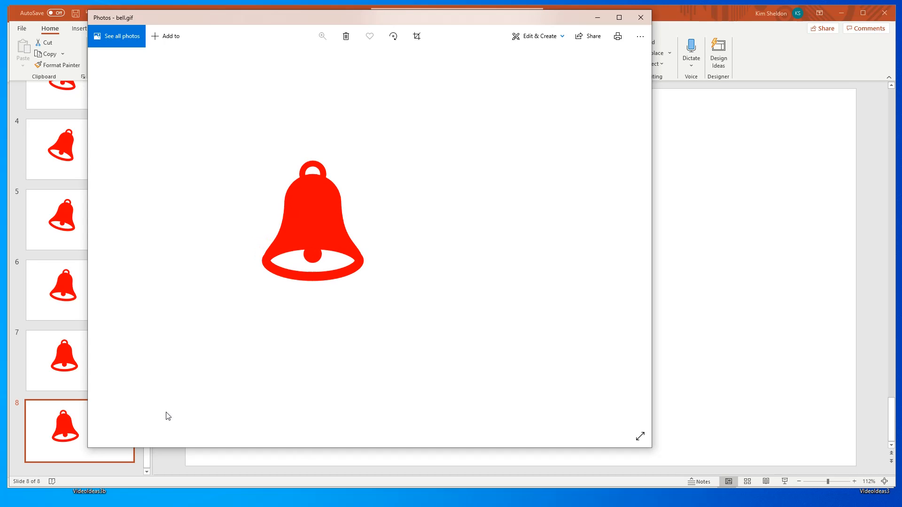
left_click(647, 19)
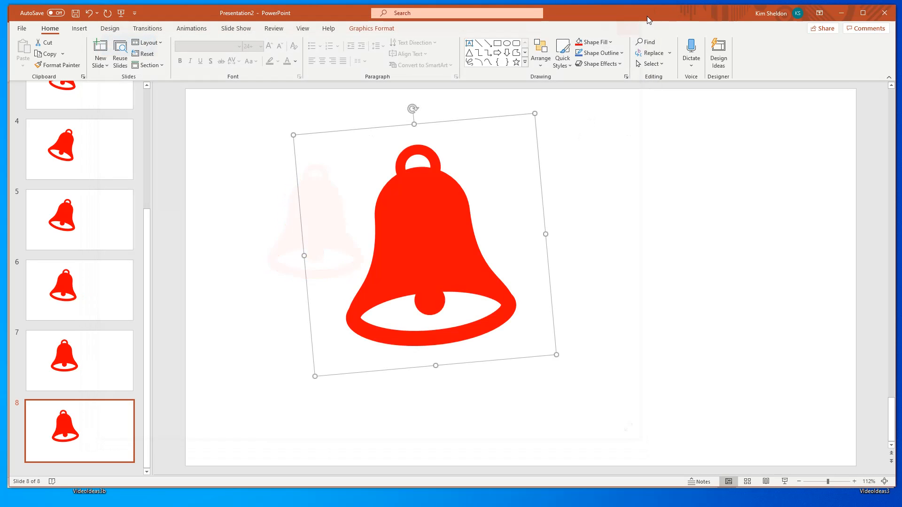
- Export the slides again as an animated GIF with .1 seconds per slide, replacing bell.gif, and close its preview
left_click(22, 29)
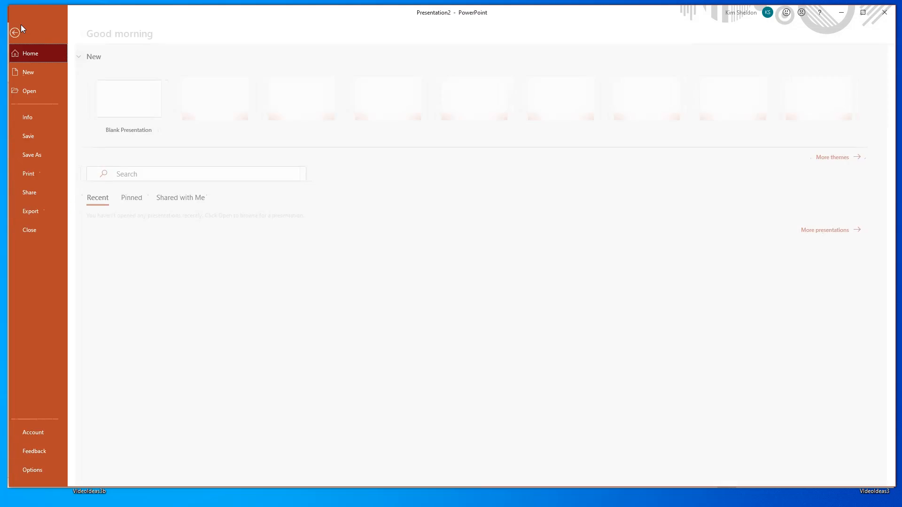
left_click(41, 216)
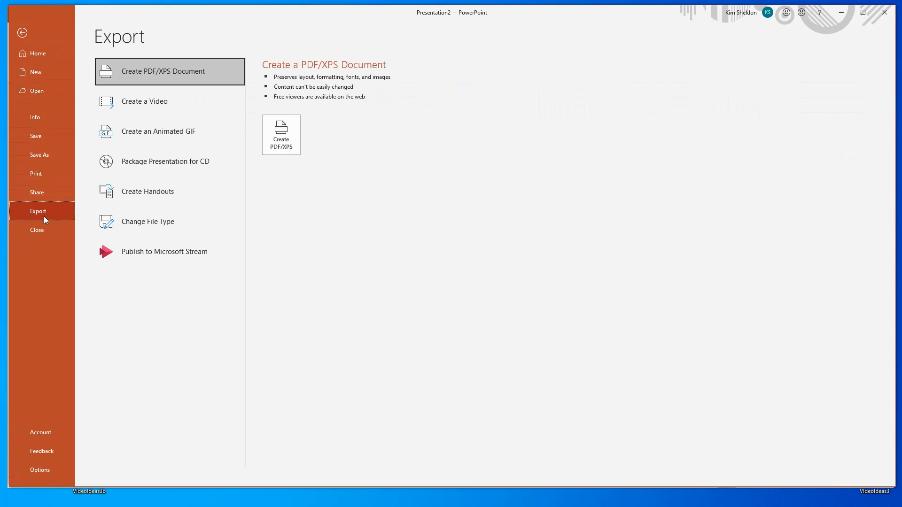
left_click(162, 134)
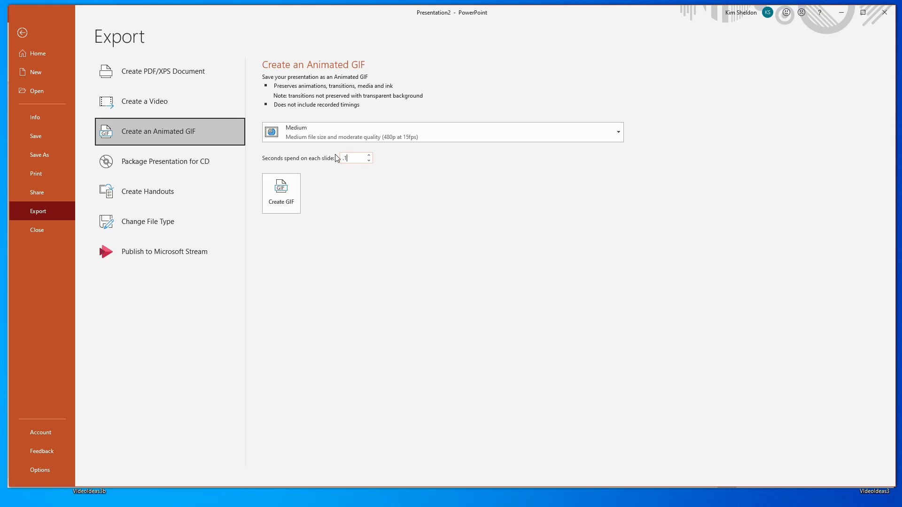
key("Return")
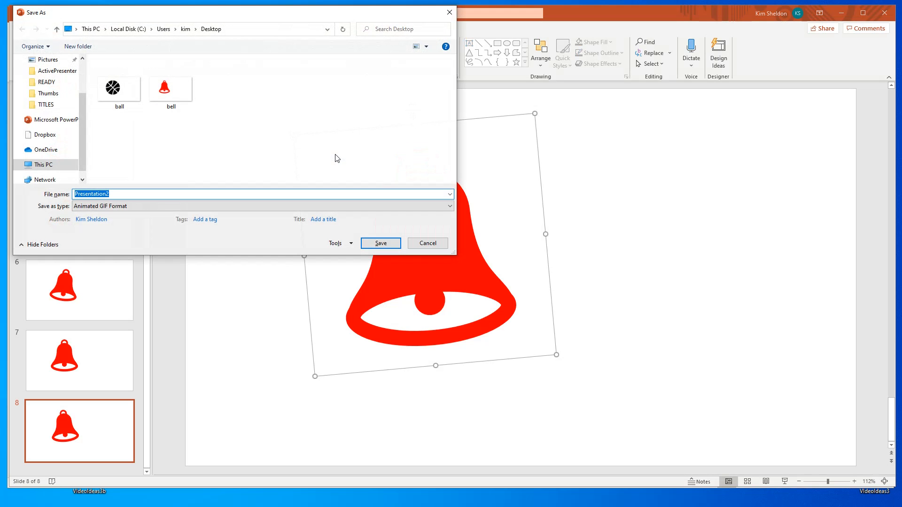
double_click(168, 90)
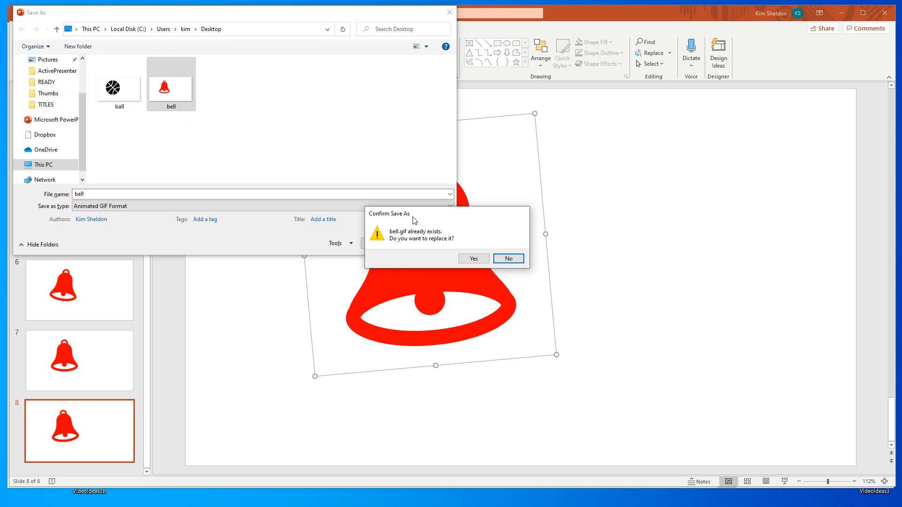
left_click(482, 259)
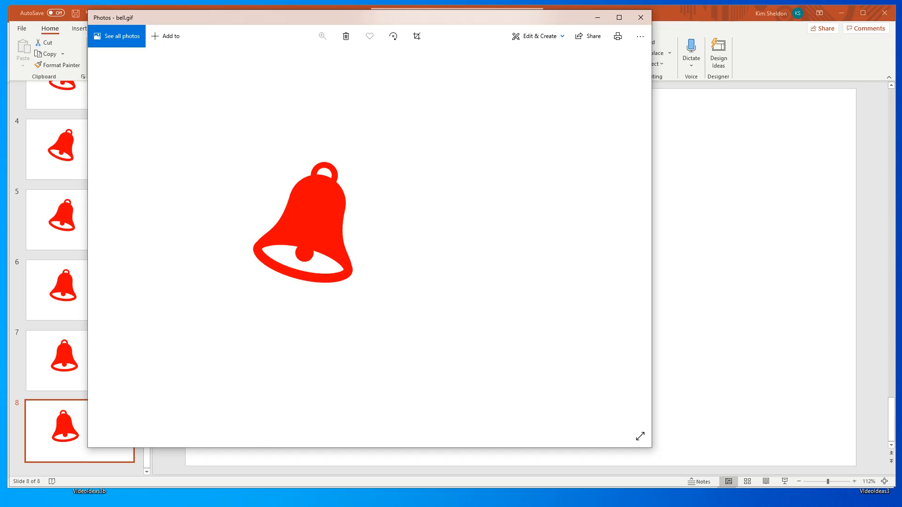
left_click(647, 23)
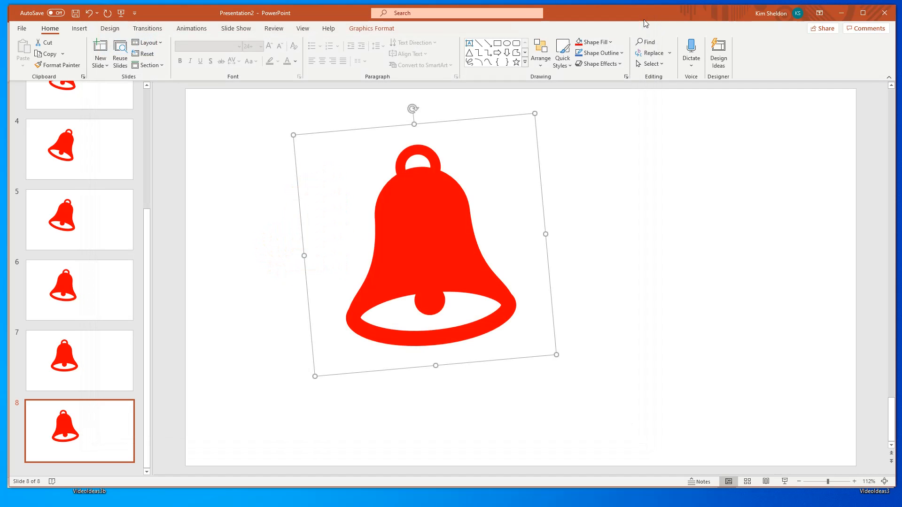
- Create a new blank presentation and delete the placeholders from its first slide
left_click(23, 29)
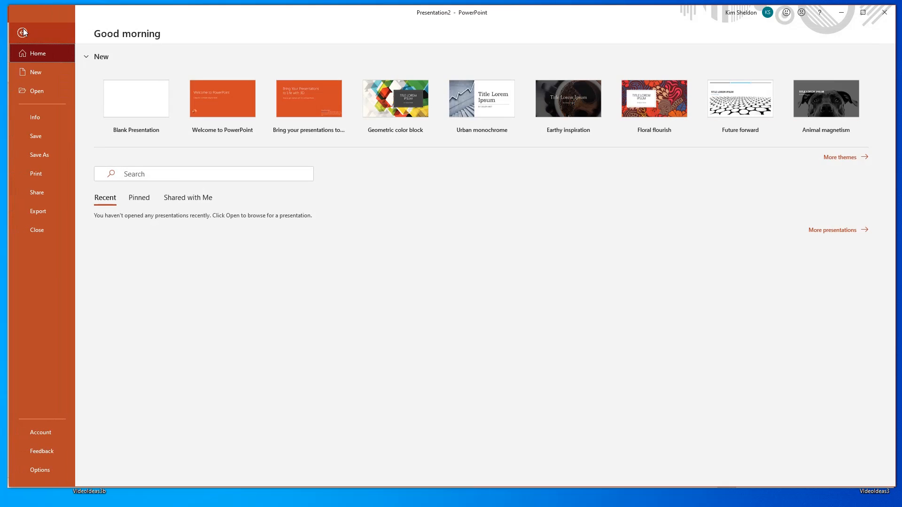
left_click(43, 75)
left_click(118, 92)
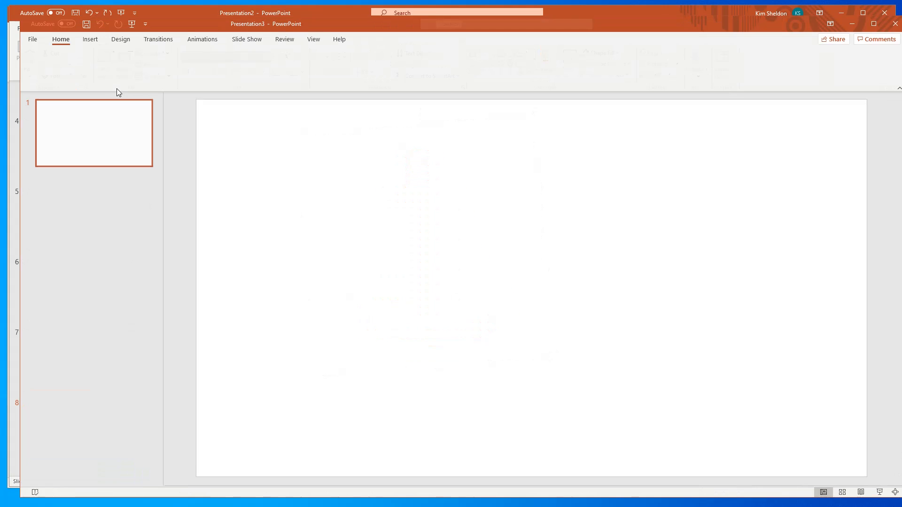
left_click_drag(228, 124, 839, 443)
key("Delete")
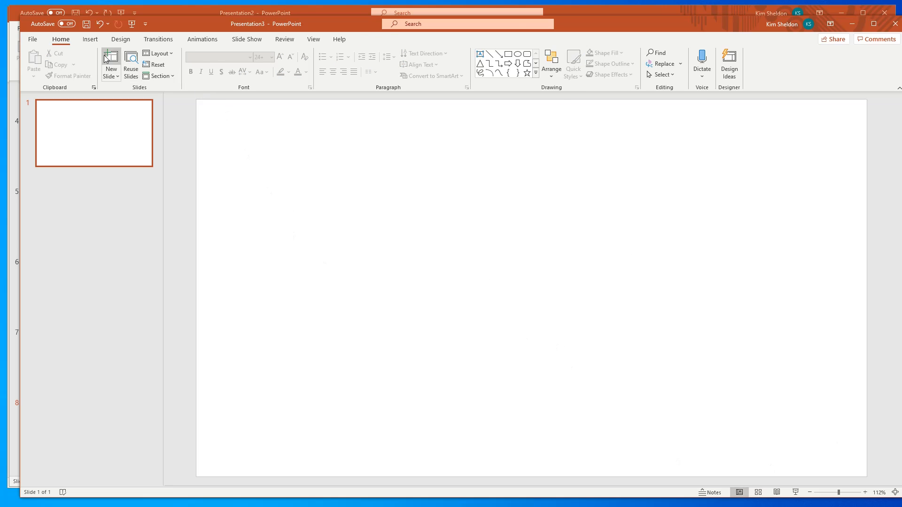
- Search the stock icons for "bike" and insert the solid black tricycle icon on the slide
left_click(90, 41)
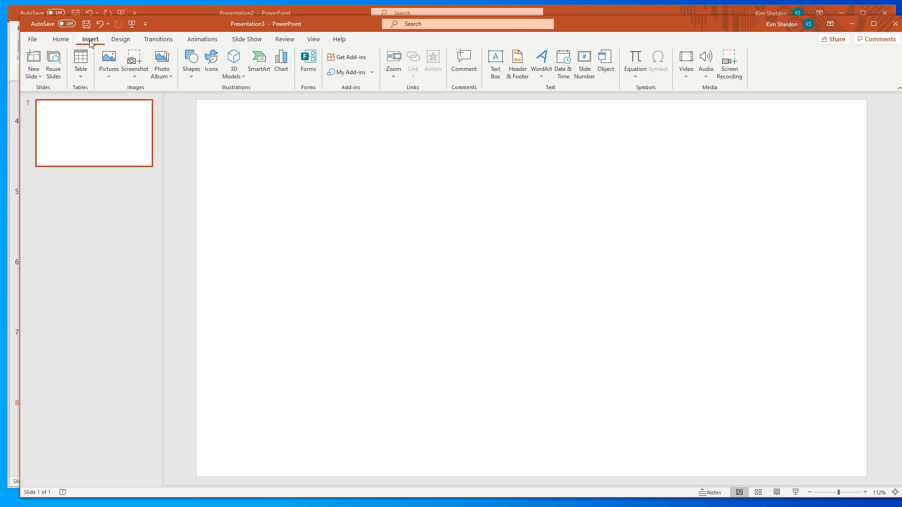
left_click(108, 67)
left_click(135, 119)
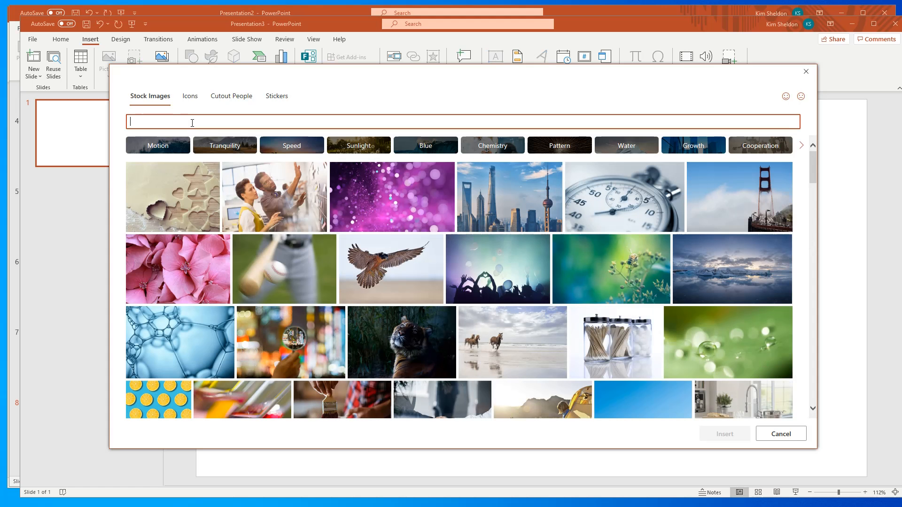
type("bike")
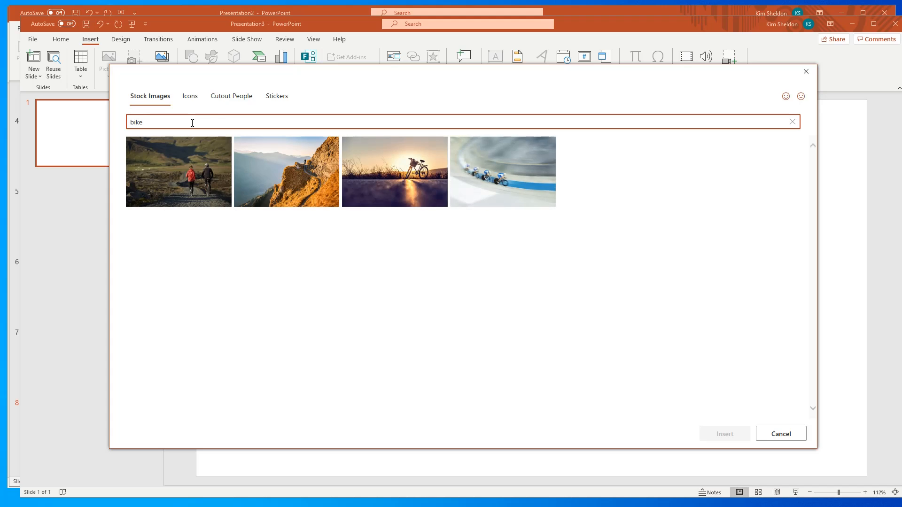
left_click(188, 98)
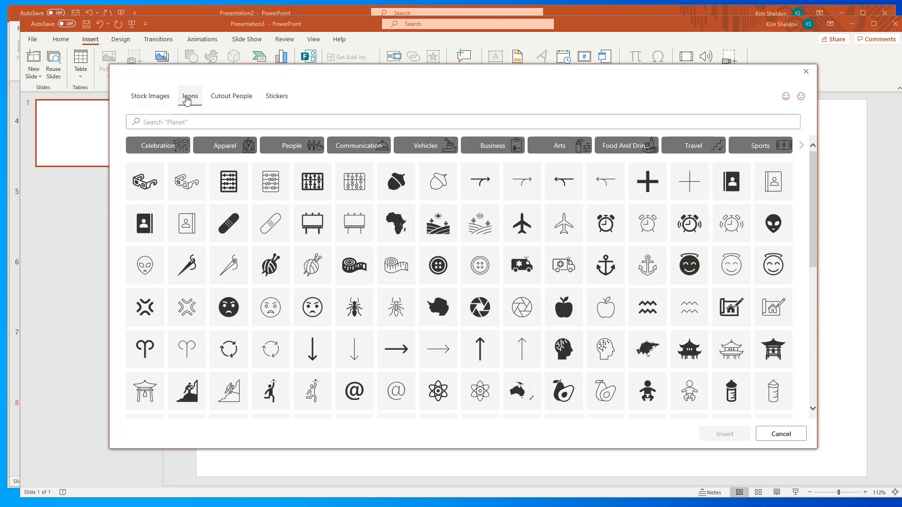
left_click(191, 124)
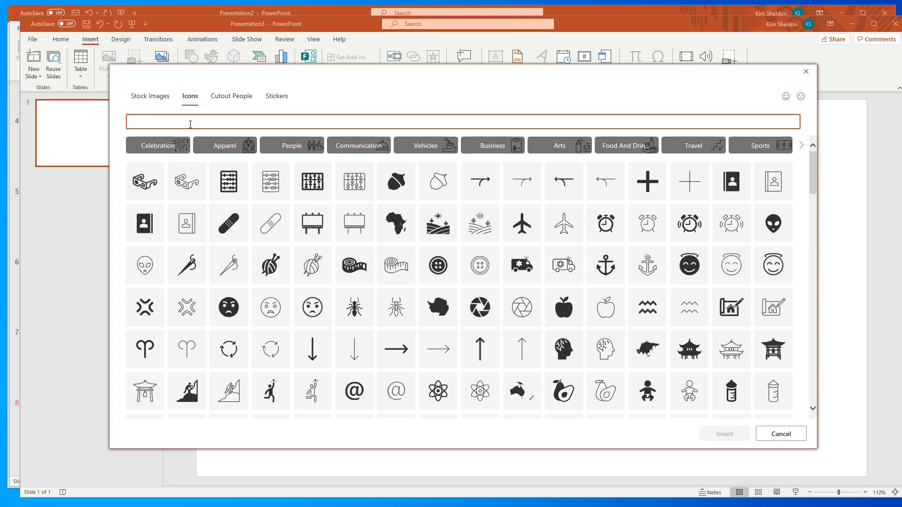
type("bike")
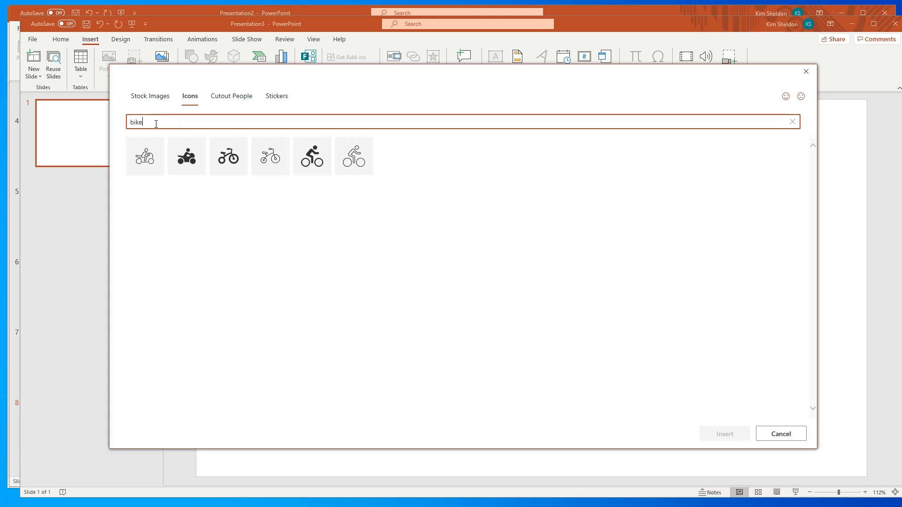
left_click(240, 149)
left_click(726, 433)
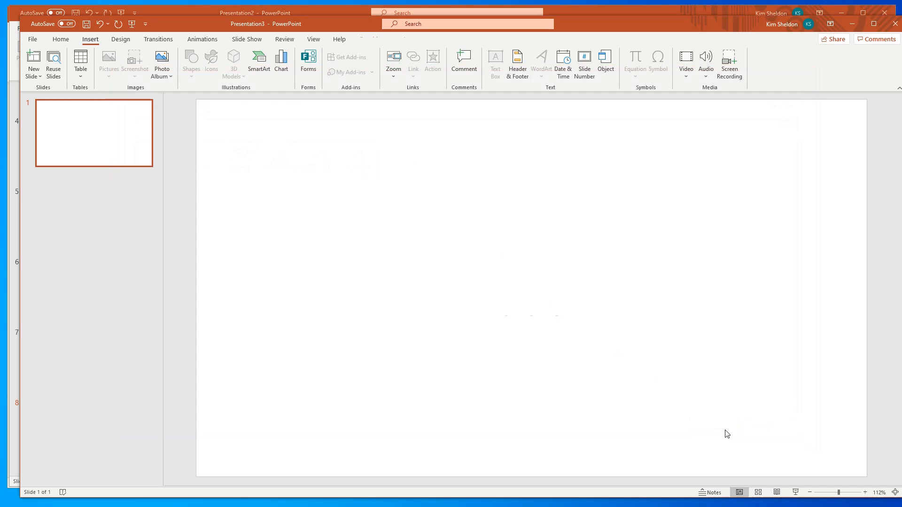
- Enlarge the tricycle icon to about 3.15" by 3.15" and move it lower on the slide
left_click_drag(430, 265, 333, 168)
left_click_drag(383, 240, 383, 313)
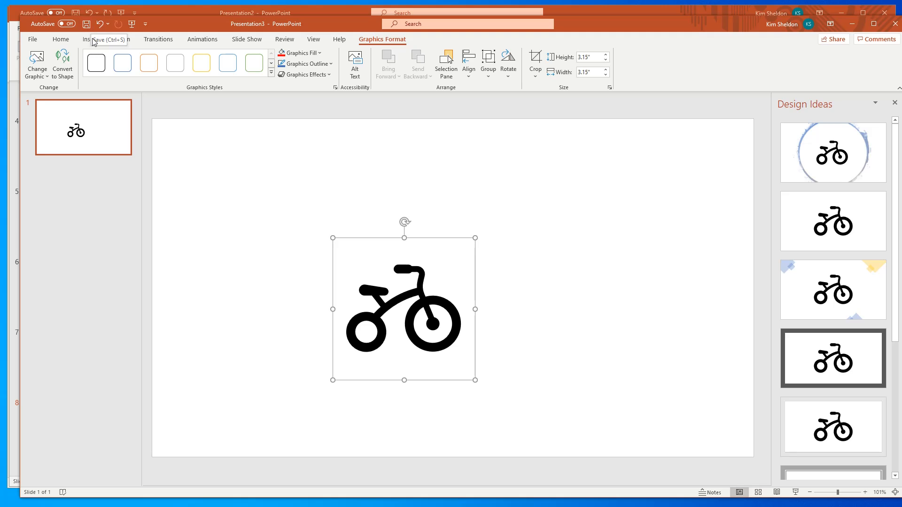
- Search the stock images for "road"
left_click(91, 40)
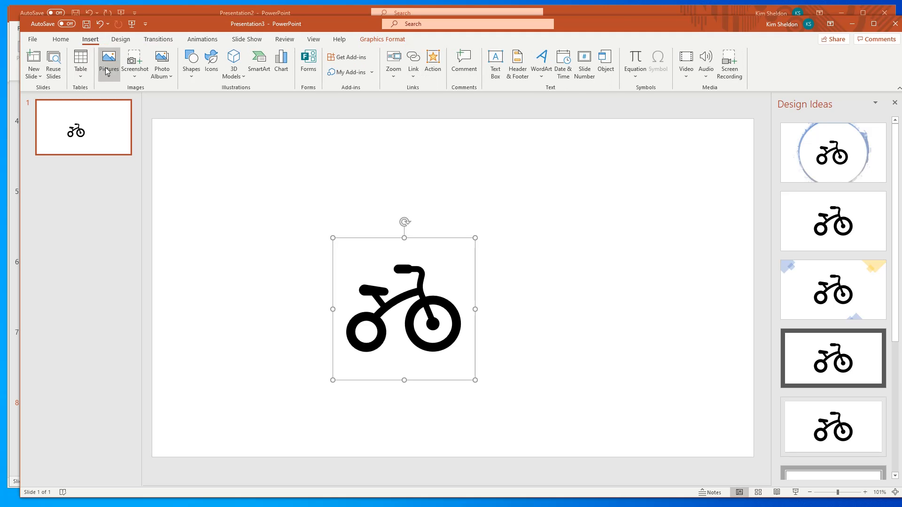
left_click(107, 71)
left_click(126, 115)
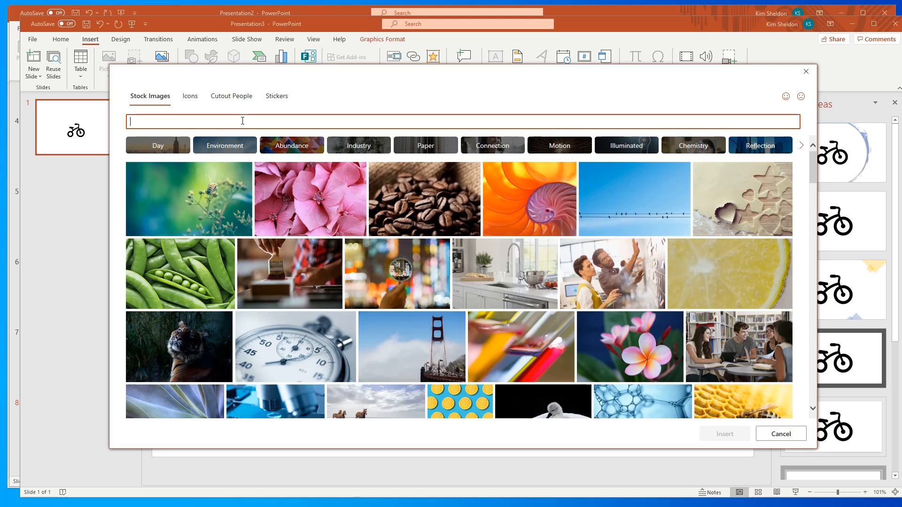
type("road")
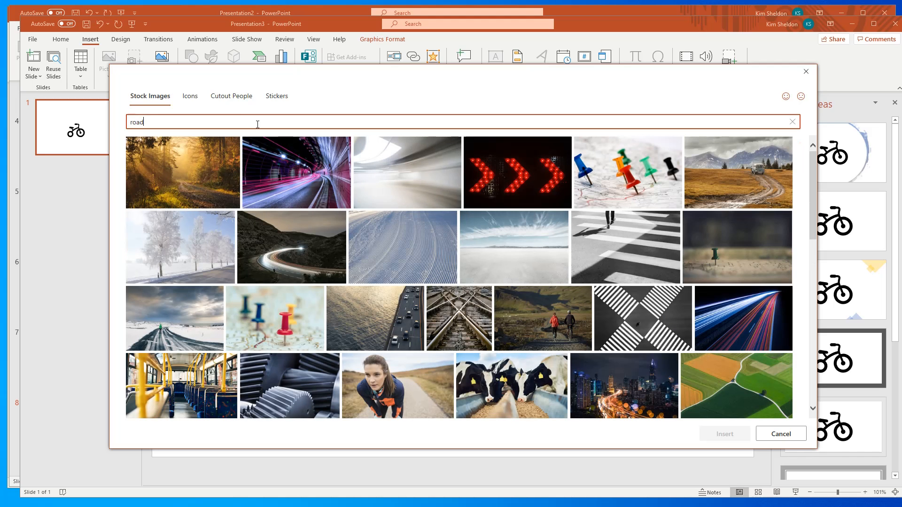